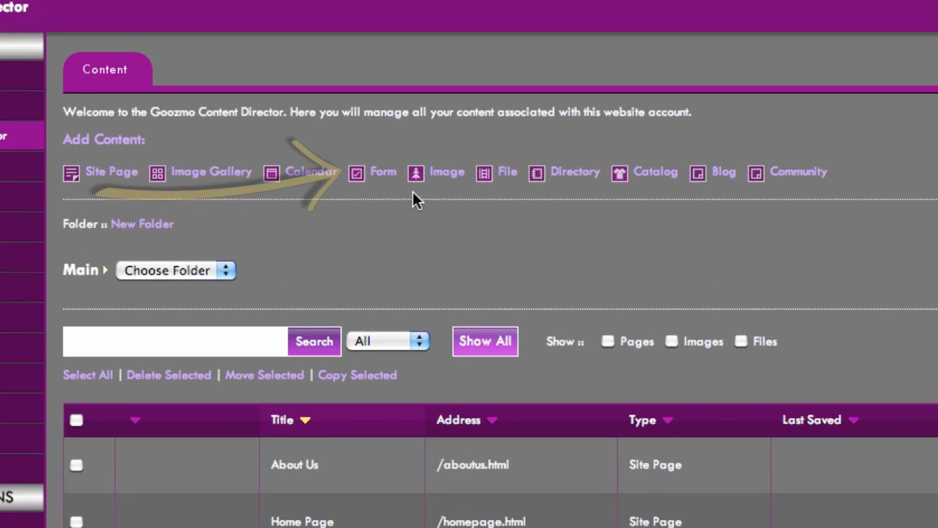
- Add a new form named "Contact Us" to the site content and open it for editing
left_click(384, 177)
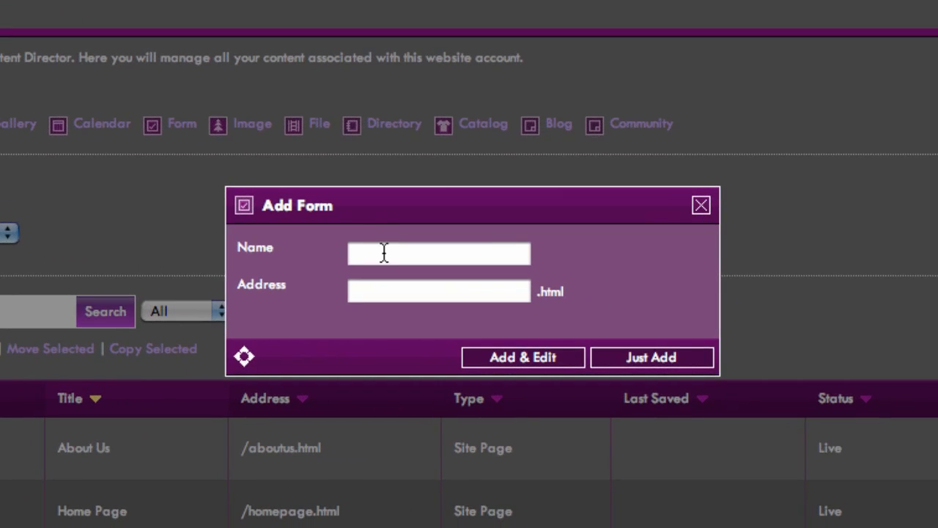
left_click(383, 253)
type("Contact ")
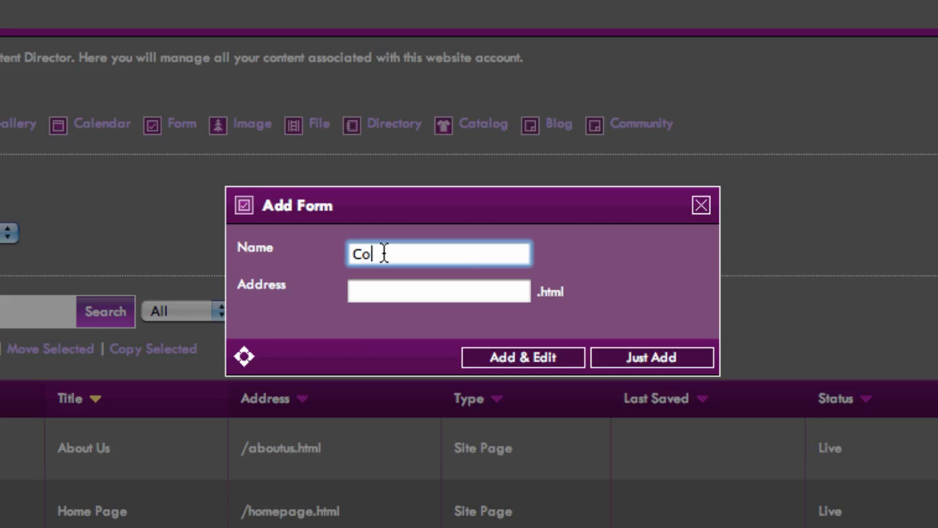
type("Us")
left_click(531, 358)
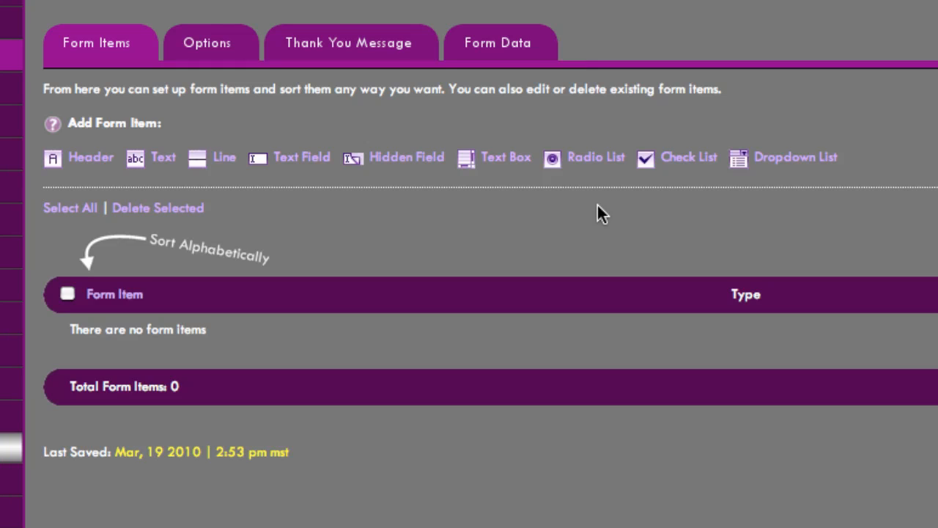
- Add a required text field labelled "Name" to the form, leaving its value and field name blank
left_click(296, 167)
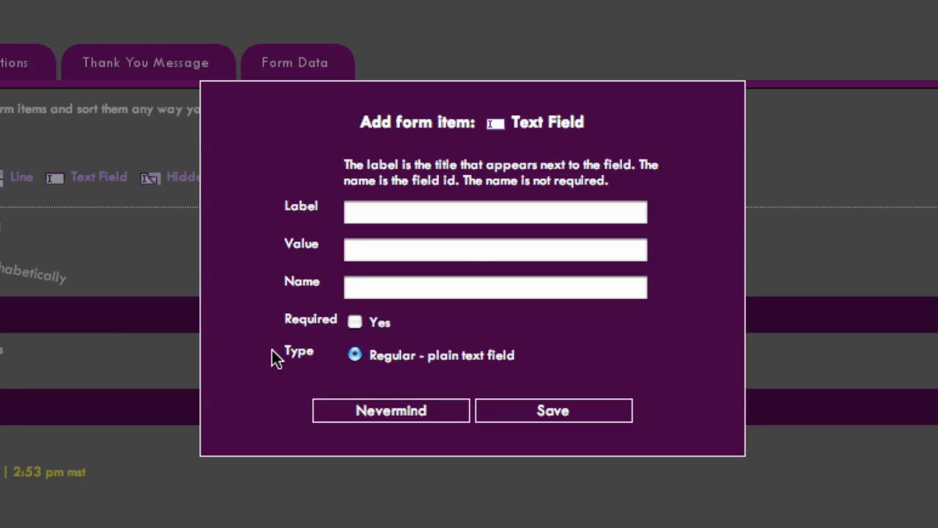
left_click(360, 213)
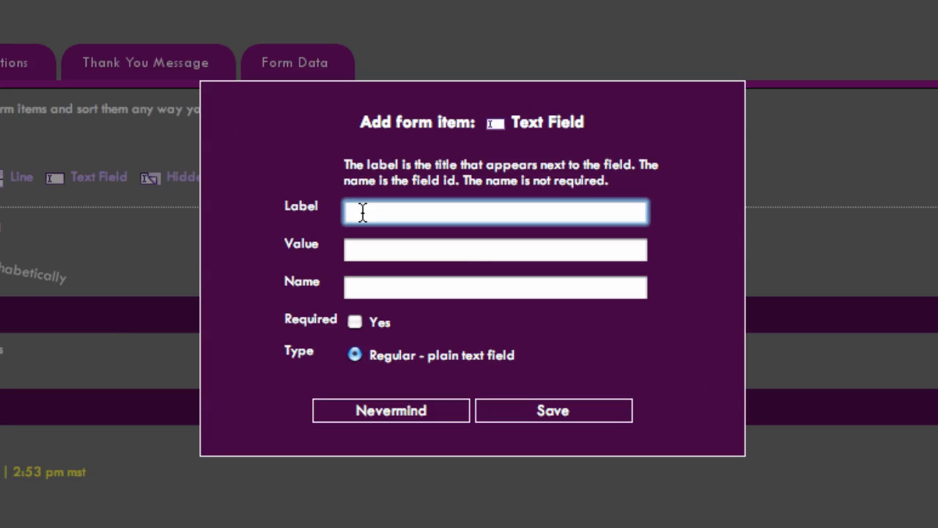
type("Name")
left_click(376, 286)
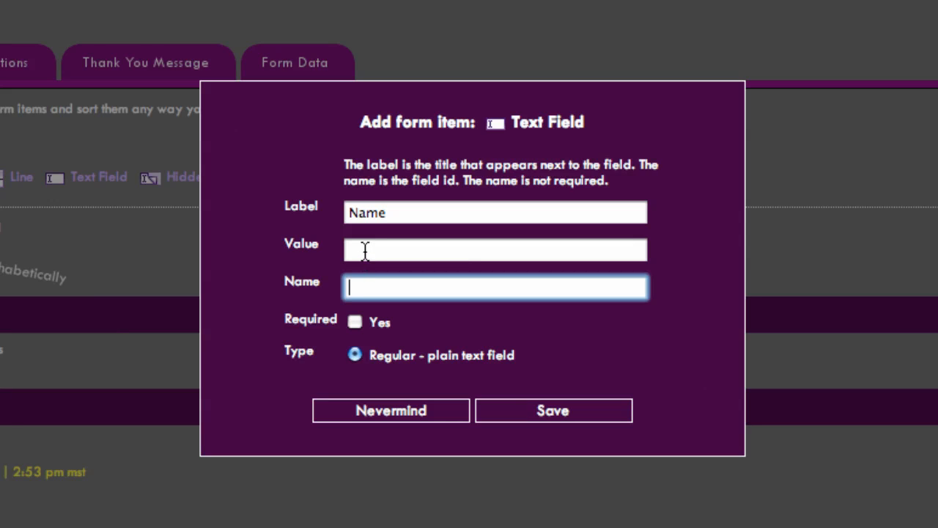
left_click(365, 252)
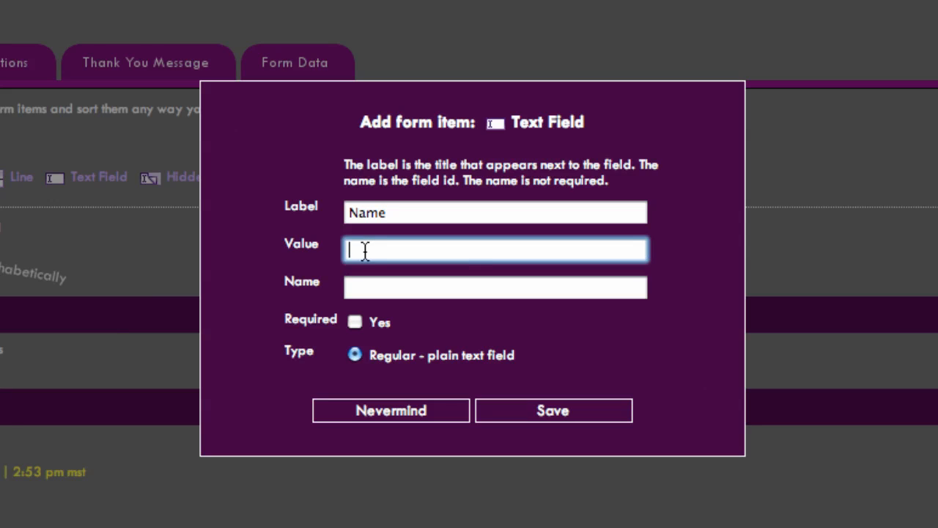
left_click(362, 291)
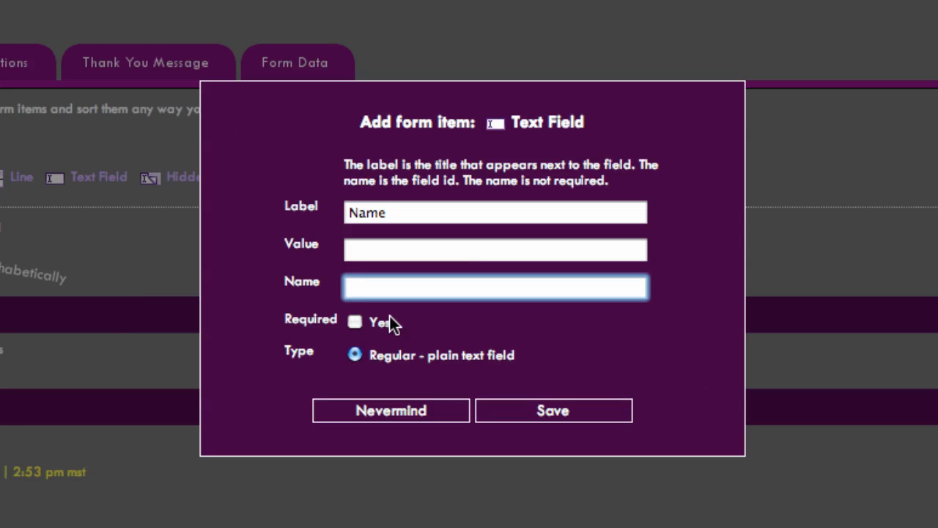
left_click(358, 320)
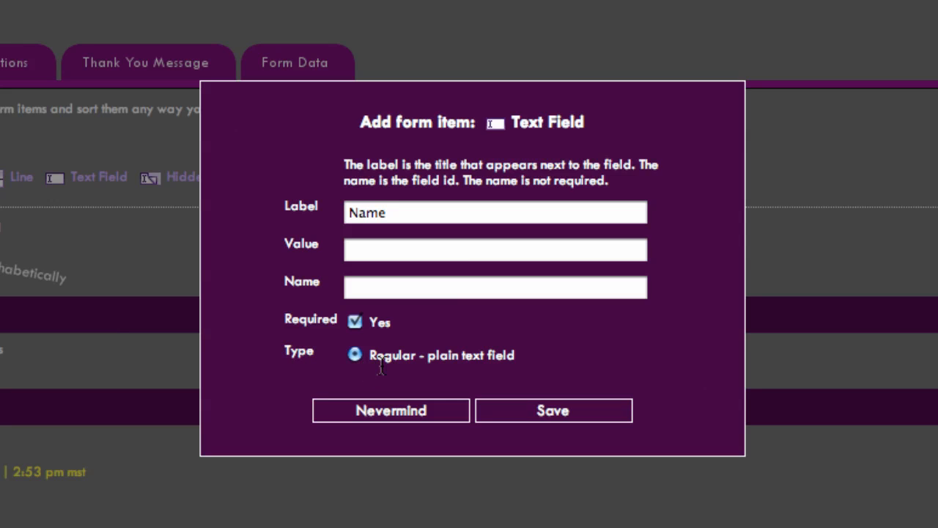
left_click(557, 412)
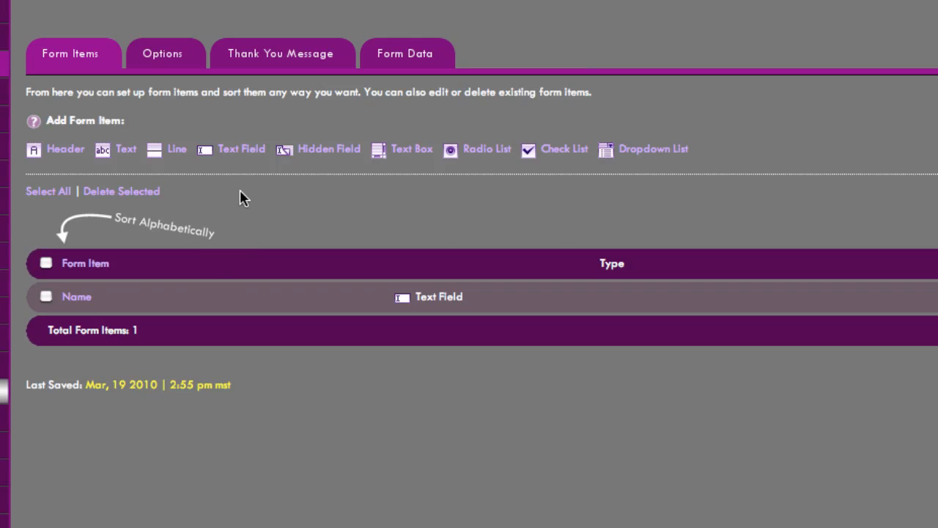
- Add a required plain text field labelled "Address" to the form
left_click(242, 150)
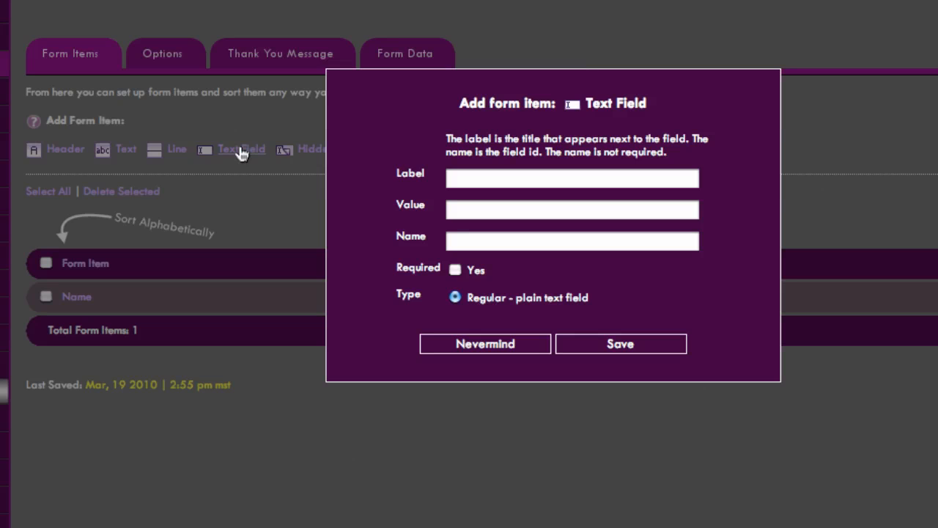
left_click(472, 176)
type("Address")
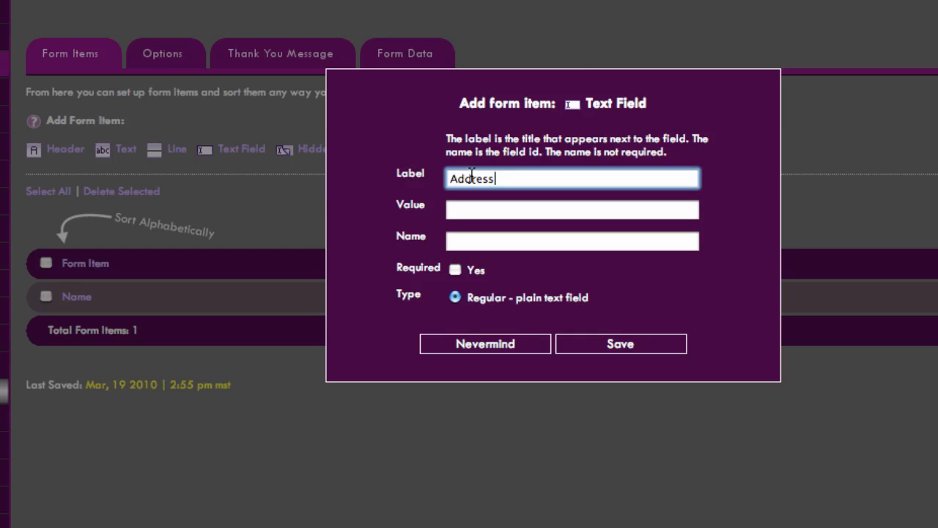
left_click(455, 269)
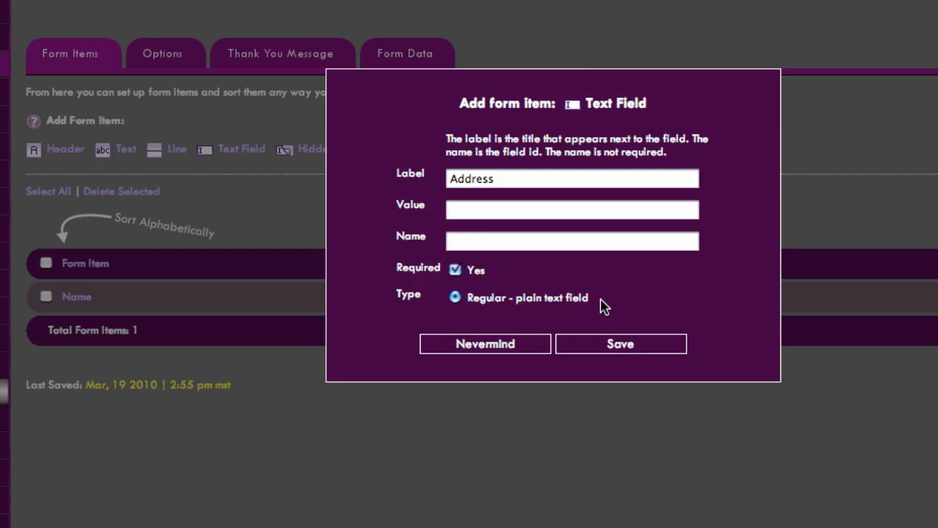
left_click(621, 346)
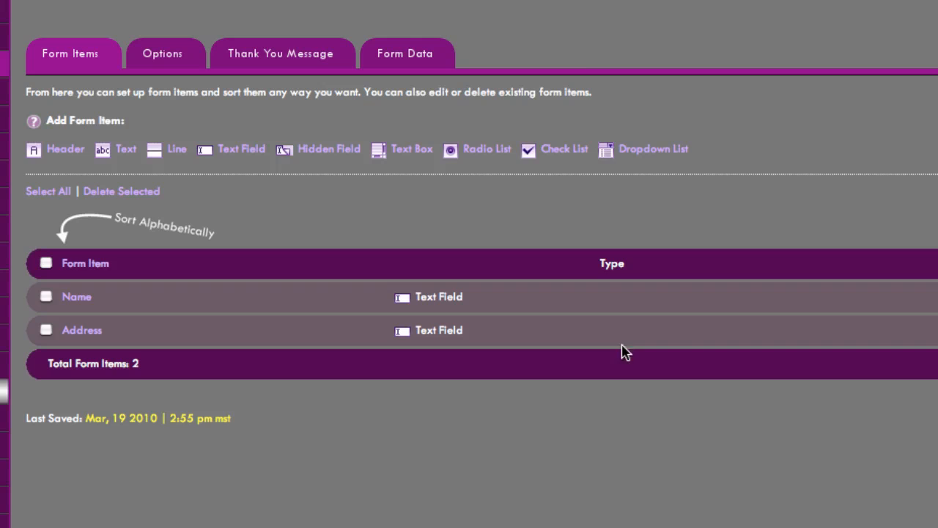
- Add a required plain text field labelled "Email Address" to the form
left_click(242, 154)
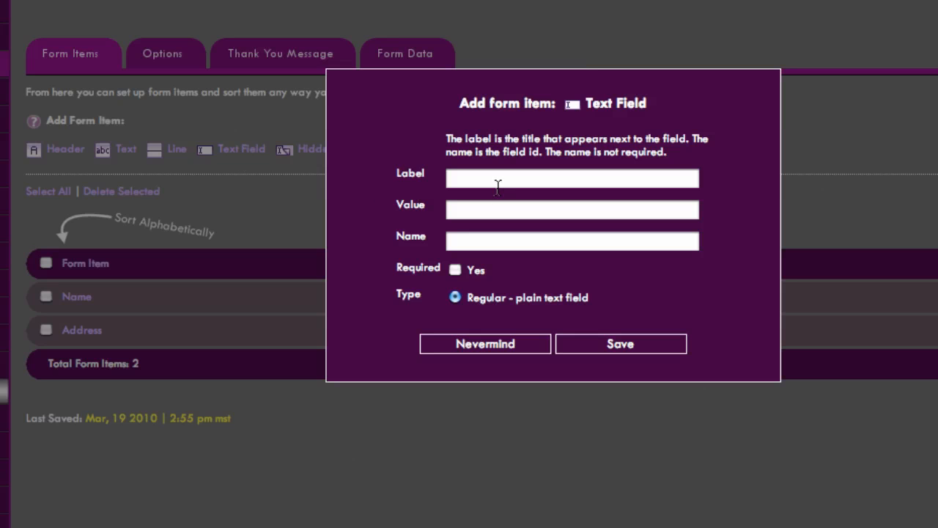
left_click(498, 184)
type("Email ")
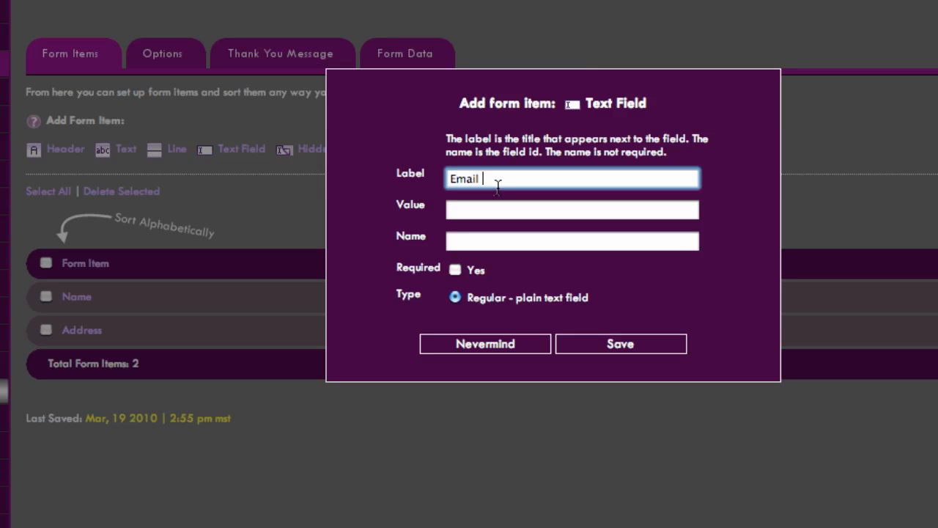
type("Address")
left_click(455, 270)
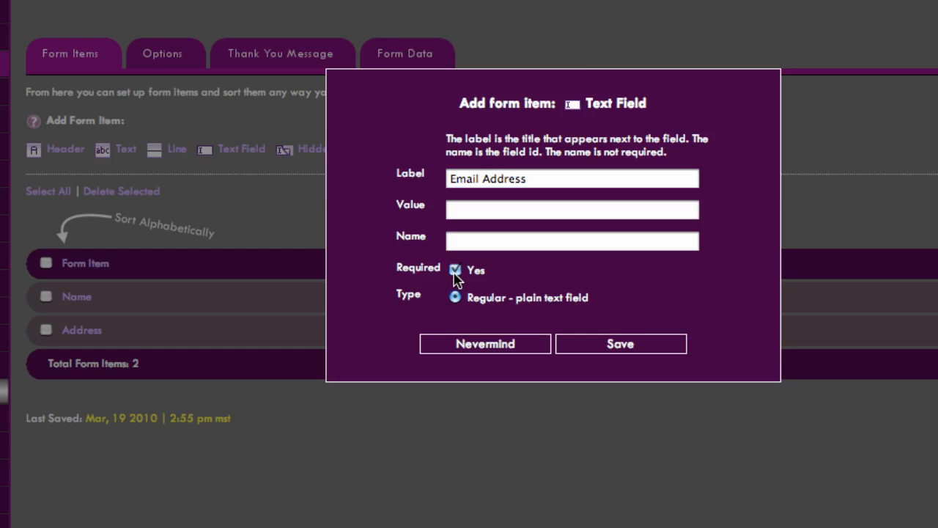
left_click(625, 346)
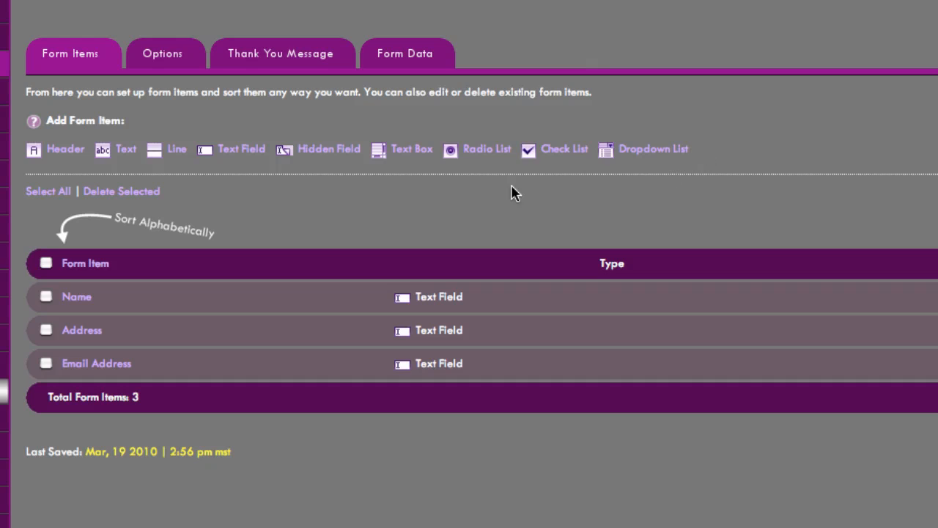
- Add a required radio list labelled "Where did you here about us?" to the form
left_click(482, 151)
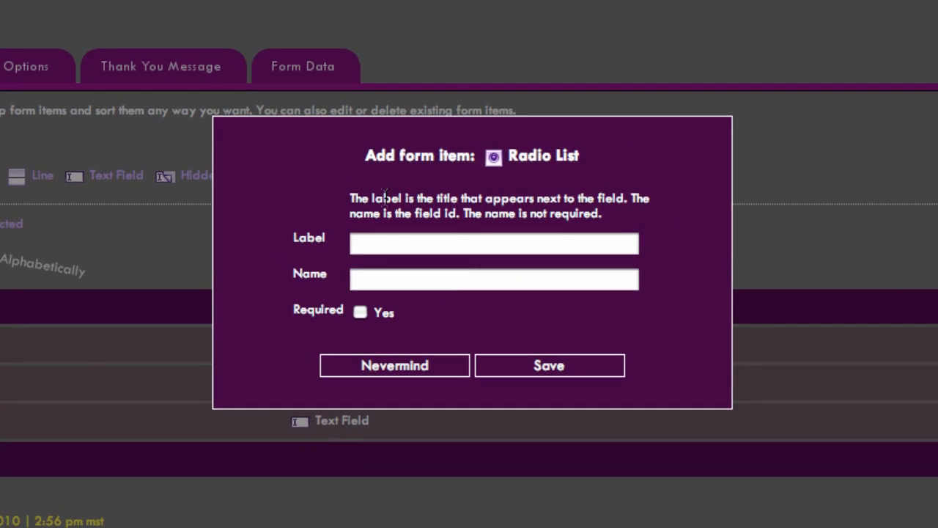
left_click(382, 246)
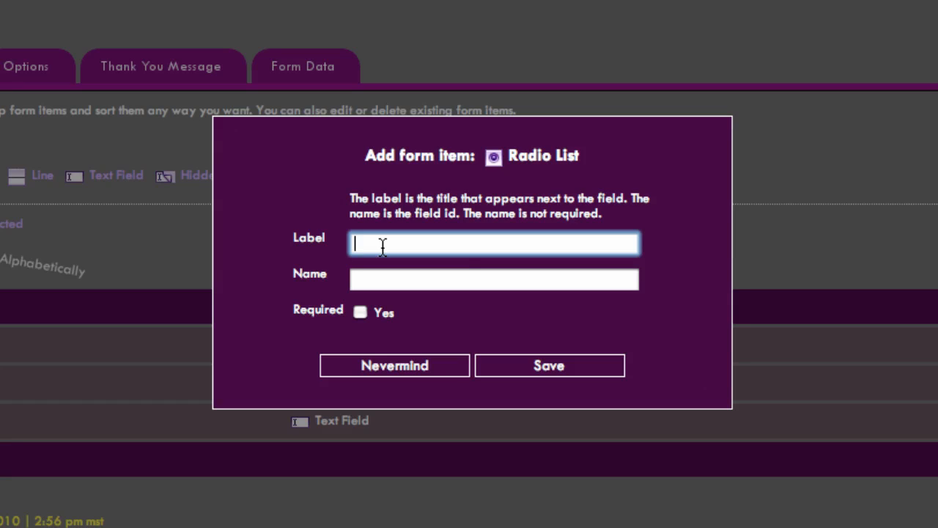
type("Where did you here about us?")
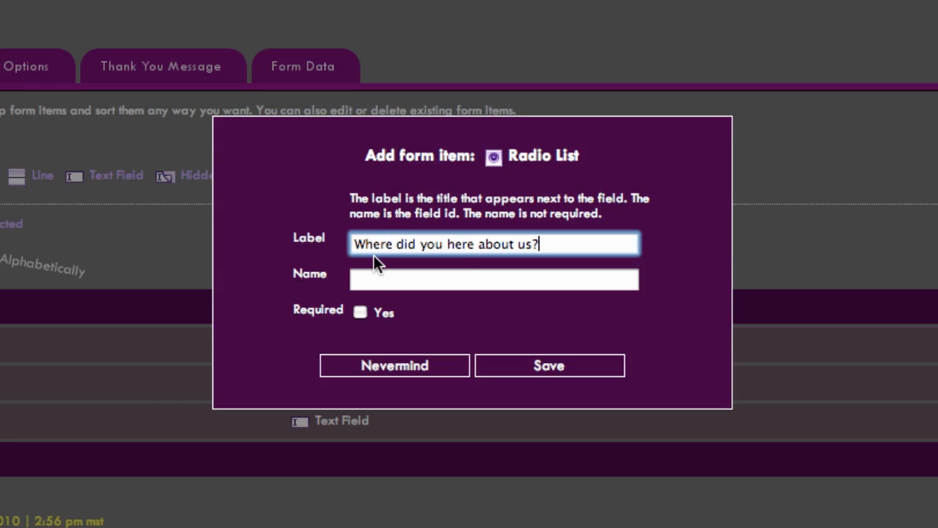
left_click(361, 311)
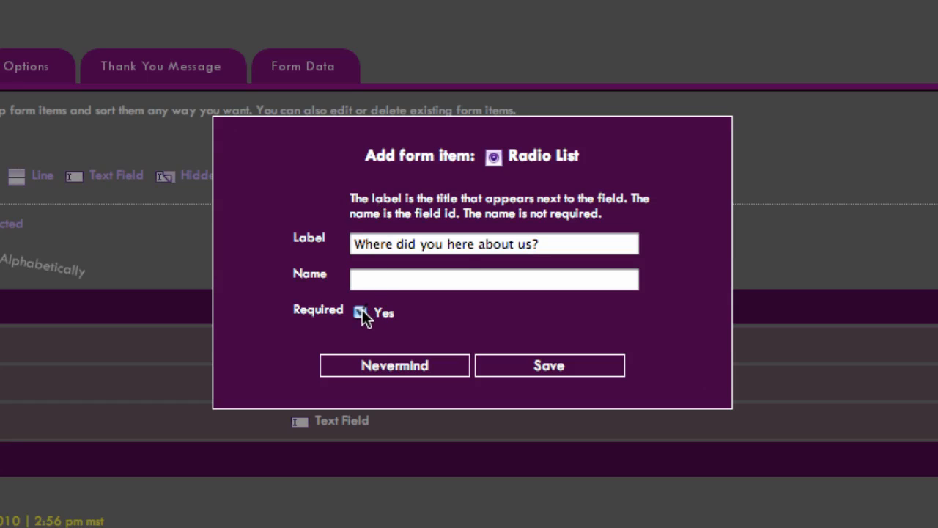
left_click(551, 365)
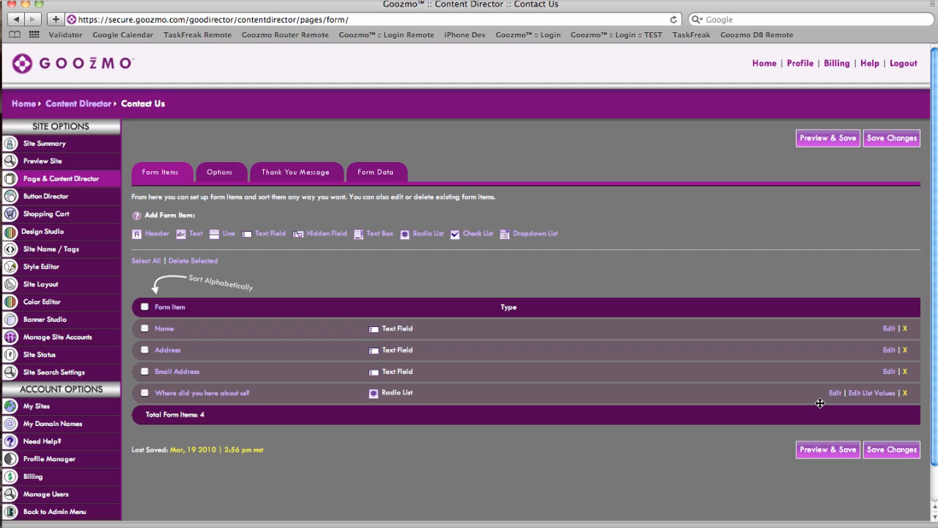
- Add "Newspaper" as the first list value of the "Where did you here about us?" radio list
left_click(872, 394)
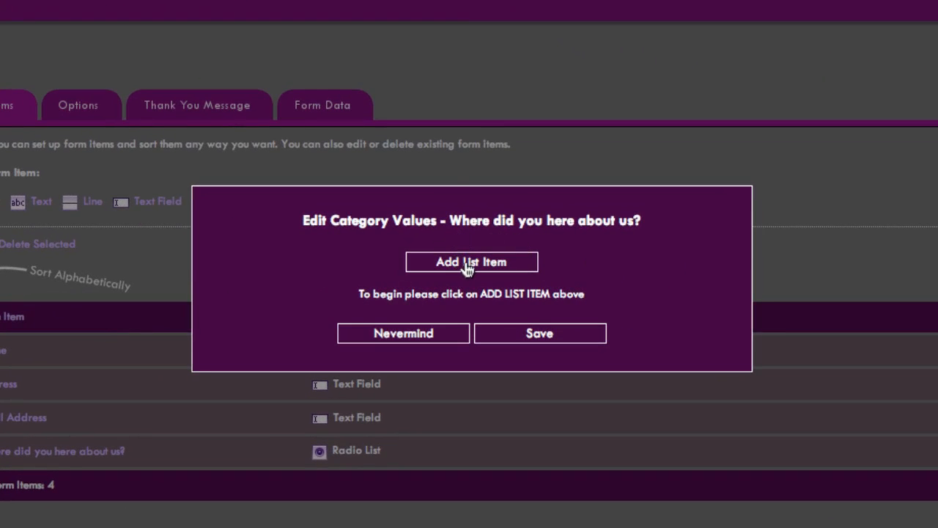
left_click(466, 268)
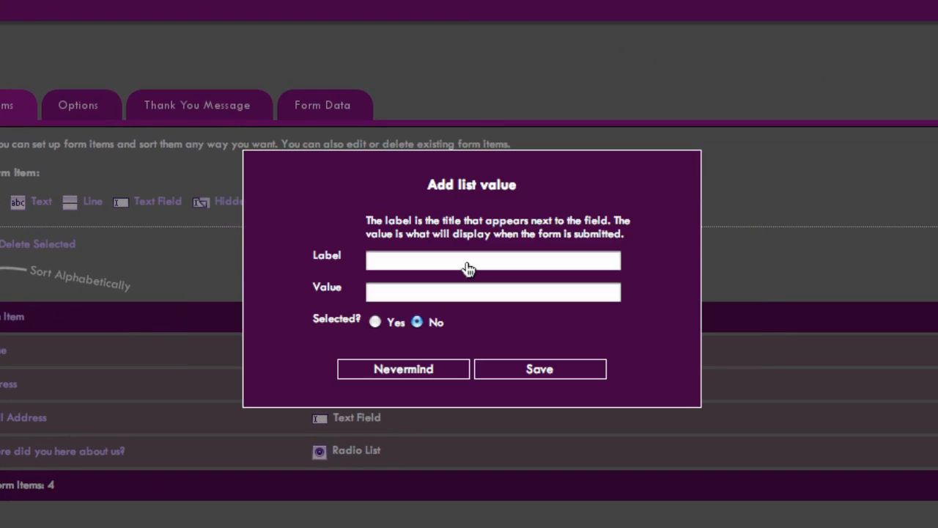
left_click(410, 261)
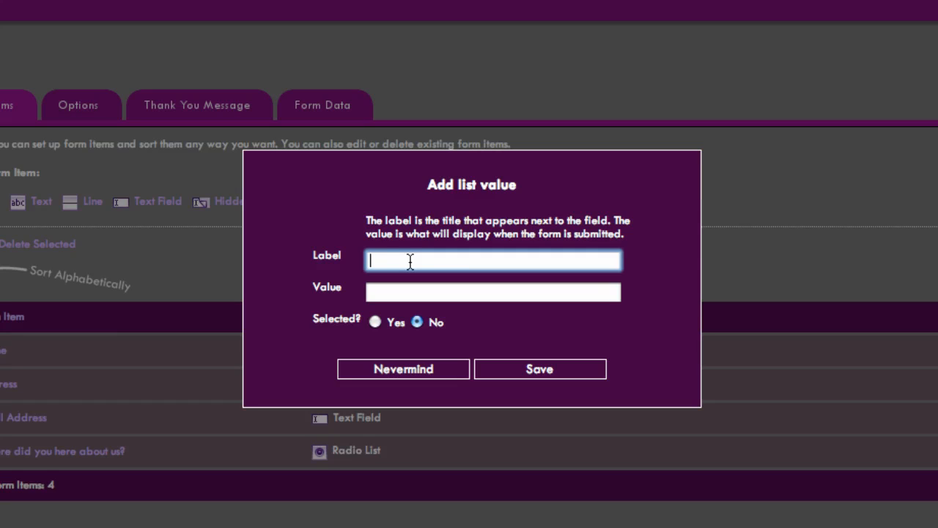
type("Newspaper")
left_click(540, 373)
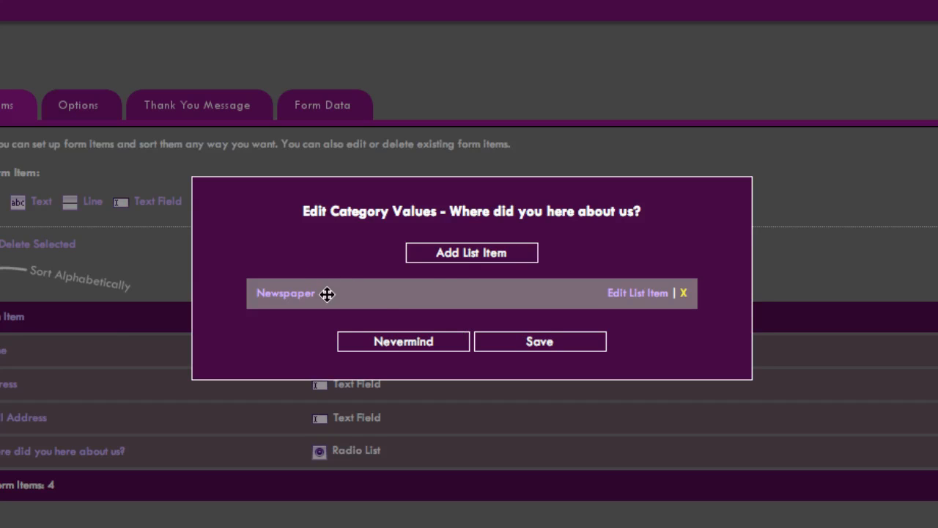
- Add "Television" as a further list value of the radio list
left_click(459, 254)
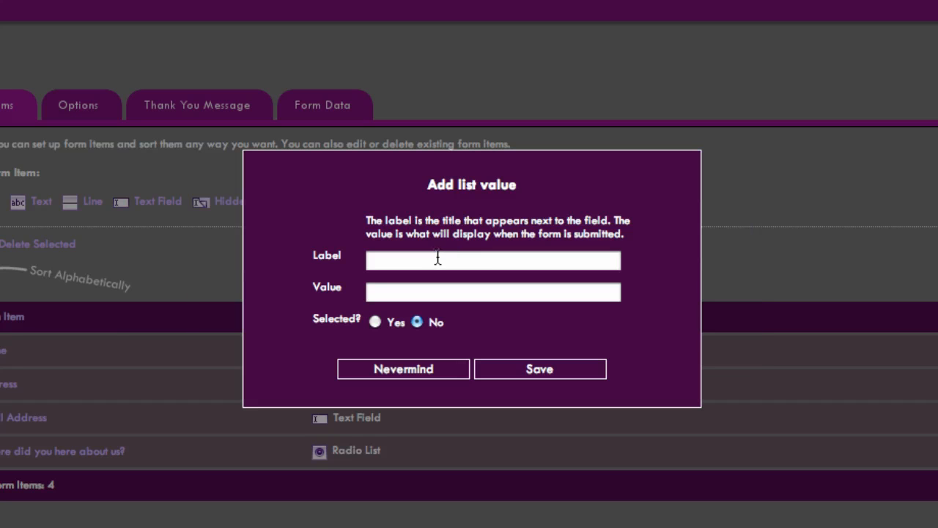
left_click(438, 260)
type("Televi")
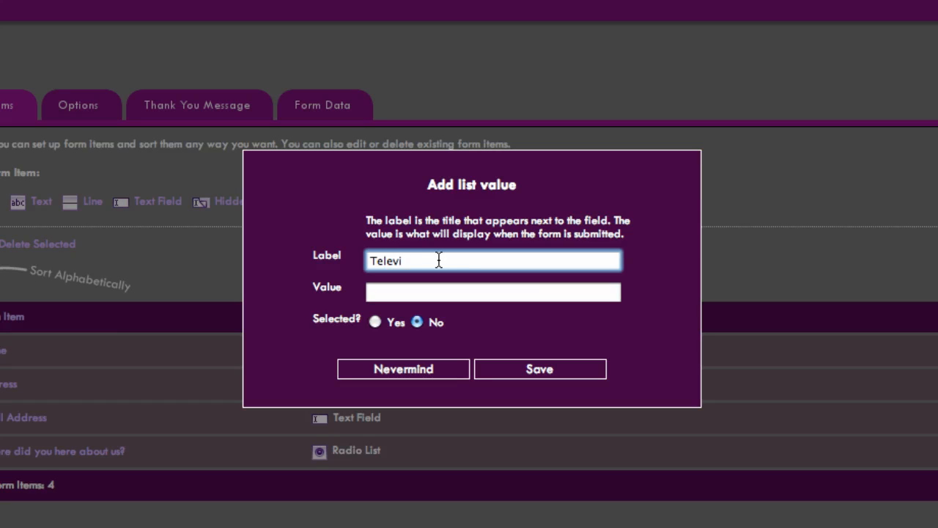
type("sion")
left_click(542, 370)
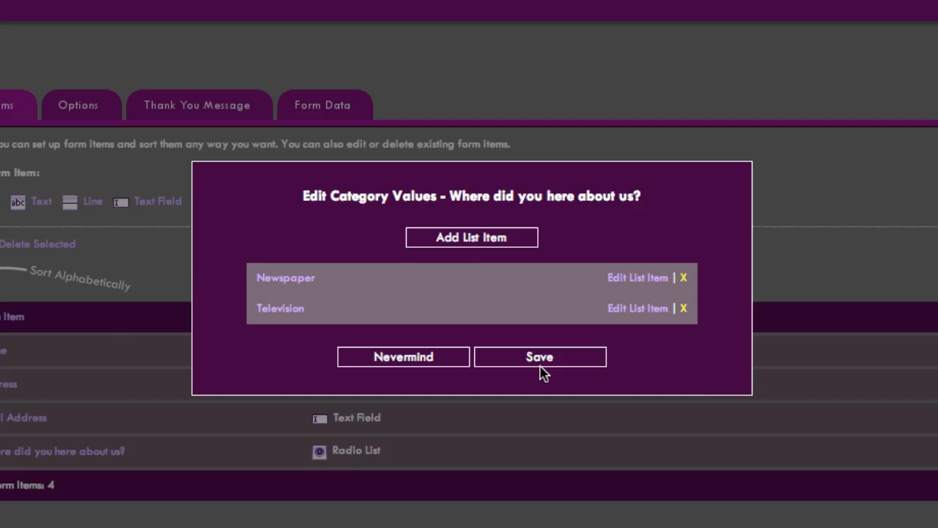
- Add "Magazine" as another value of the radio list and save the list values
left_click(472, 241)
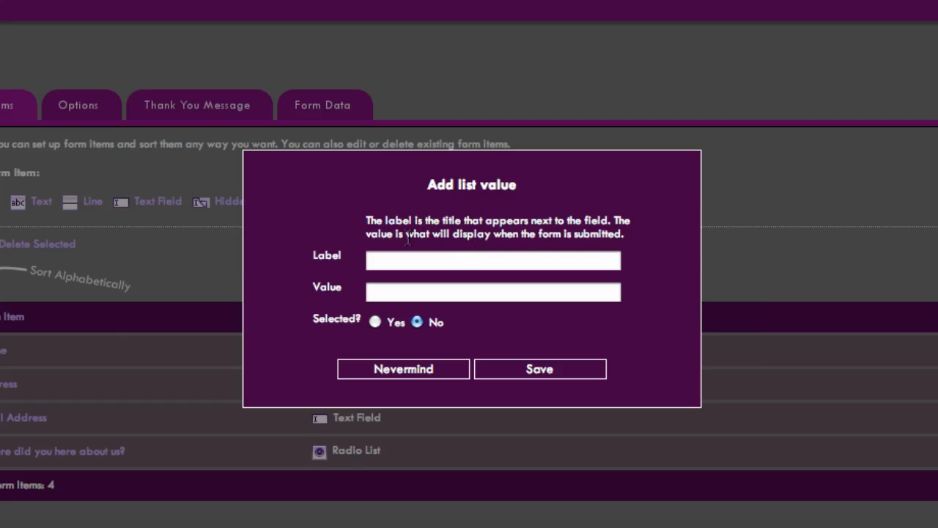
left_click(403, 262)
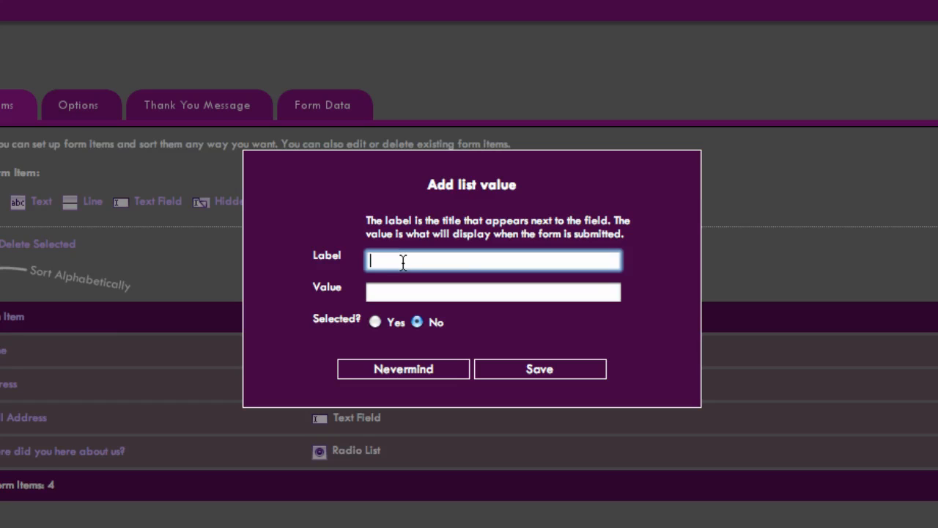
type("Magazine")
left_click(557, 375)
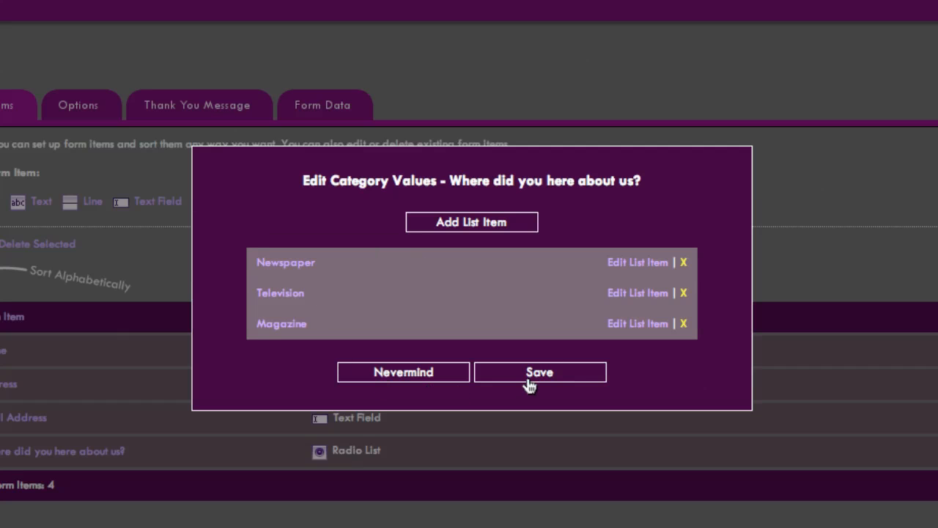
left_click(534, 378)
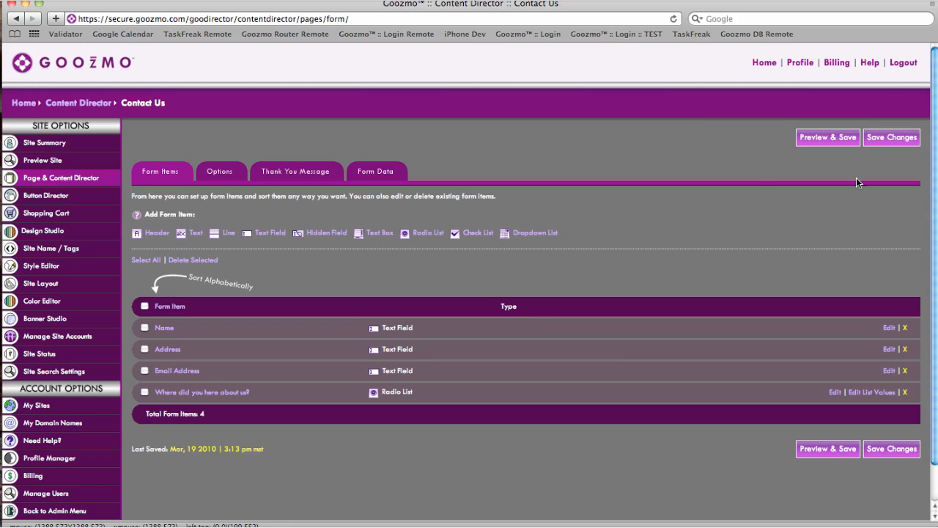
- Save the Contact Us form and open its site preview
left_click(826, 138)
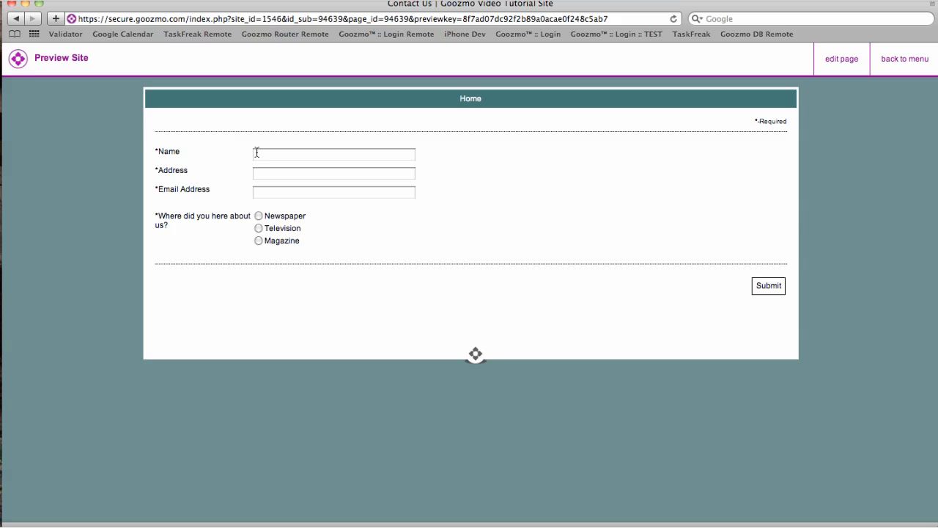
- Submit the form blank to test its required fields, and fill in "My Name" as the name and a sample street address
left_click(759, 286)
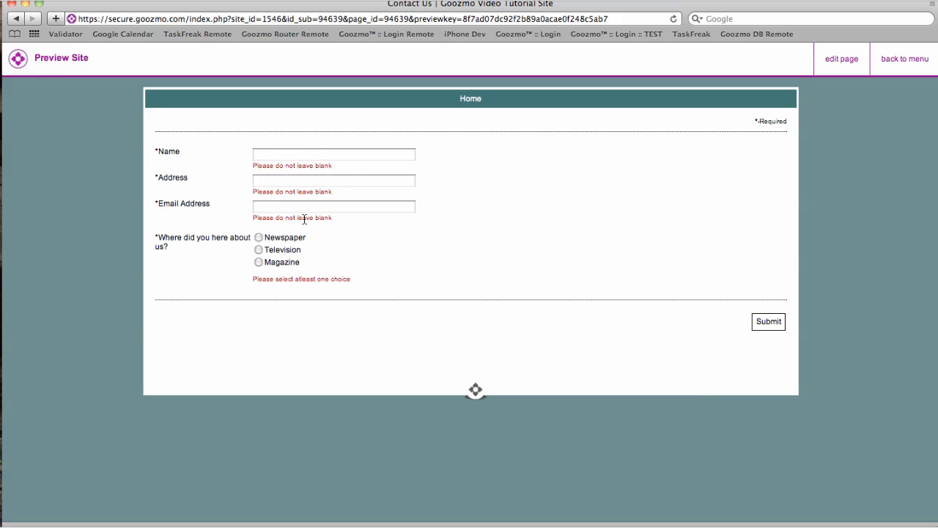
left_click(285, 156)
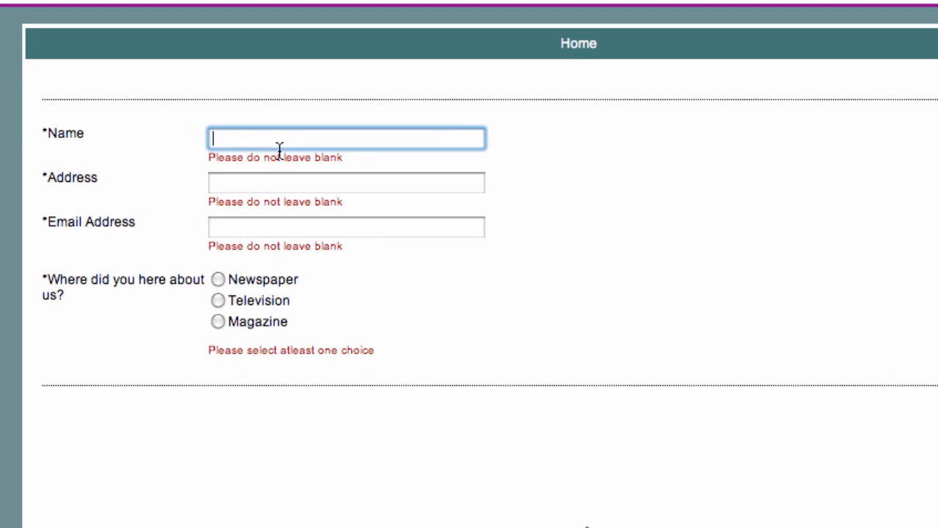
type("My Name")
key("Tab")
type("123 Main Street")
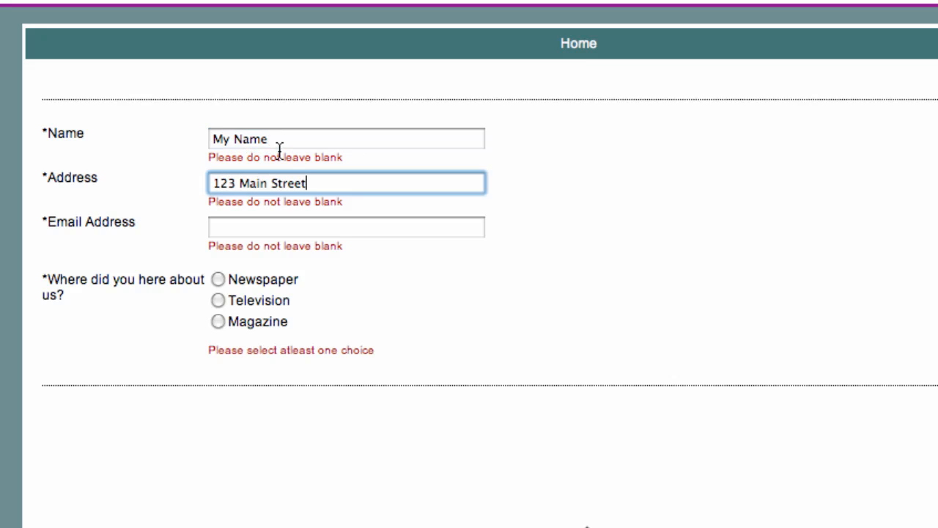
- Enter a sample e-mail address, choose Newspaper as the referral source, and submit the form
key("Tab")
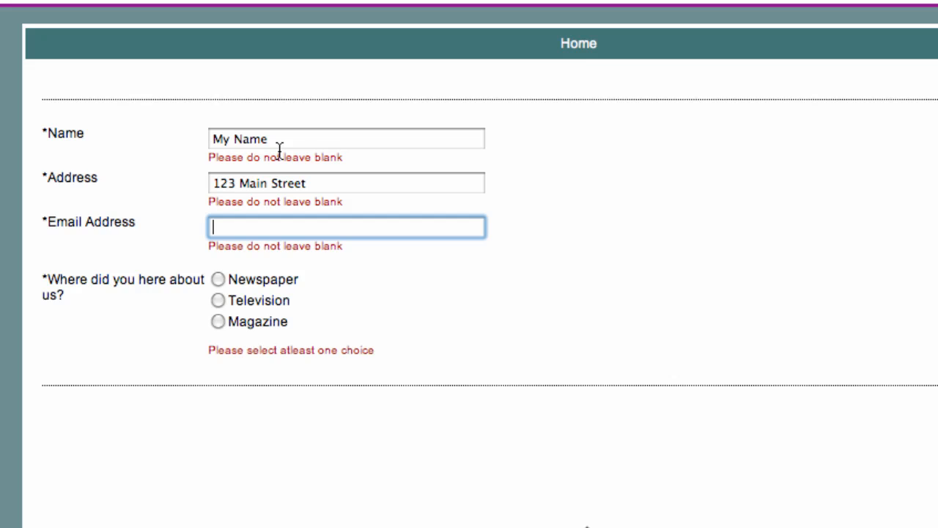
type("form@for")
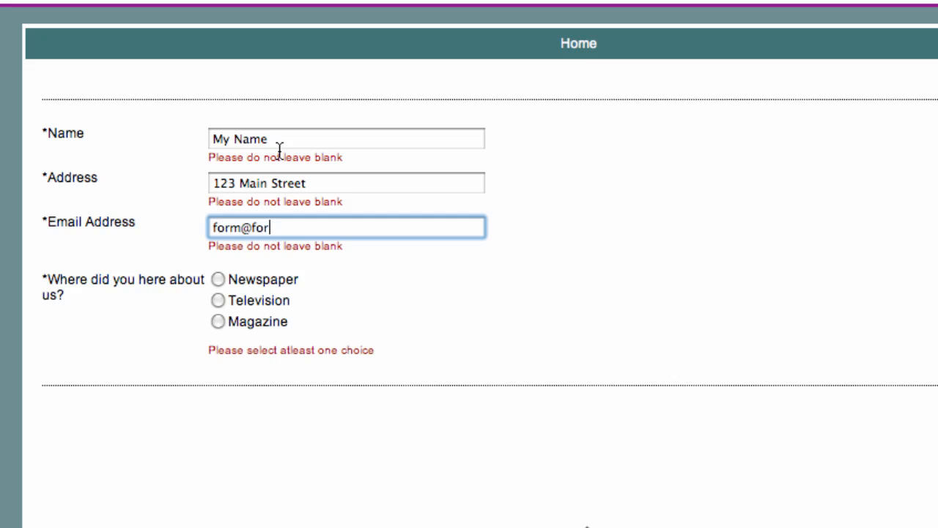
type("m.com")
left_click(220, 280)
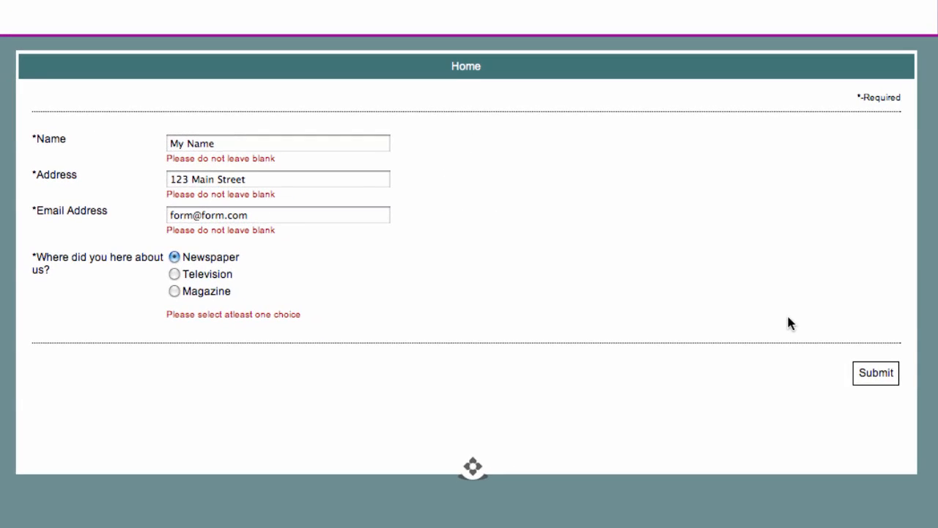
left_click(884, 372)
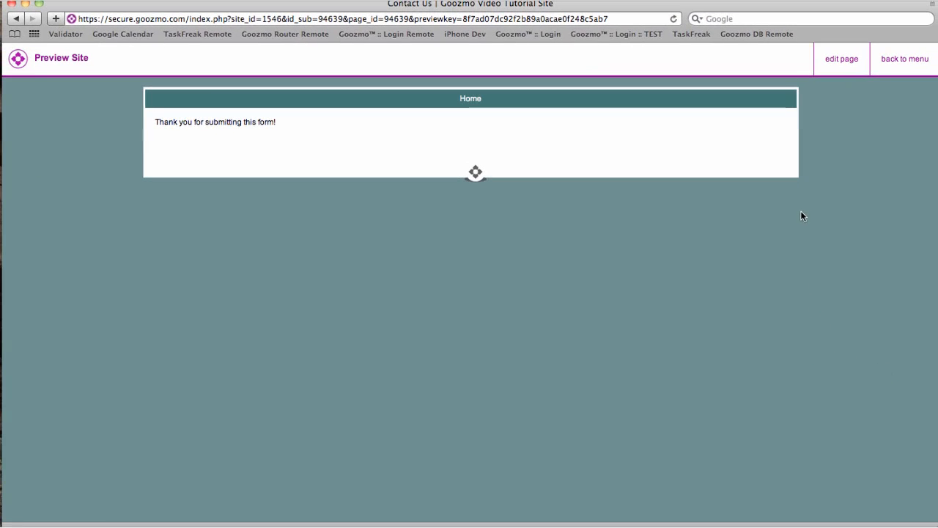
- Return to editing the Contact Us page and view the submitted entry's form data, closing it without copying
left_click(843, 60)
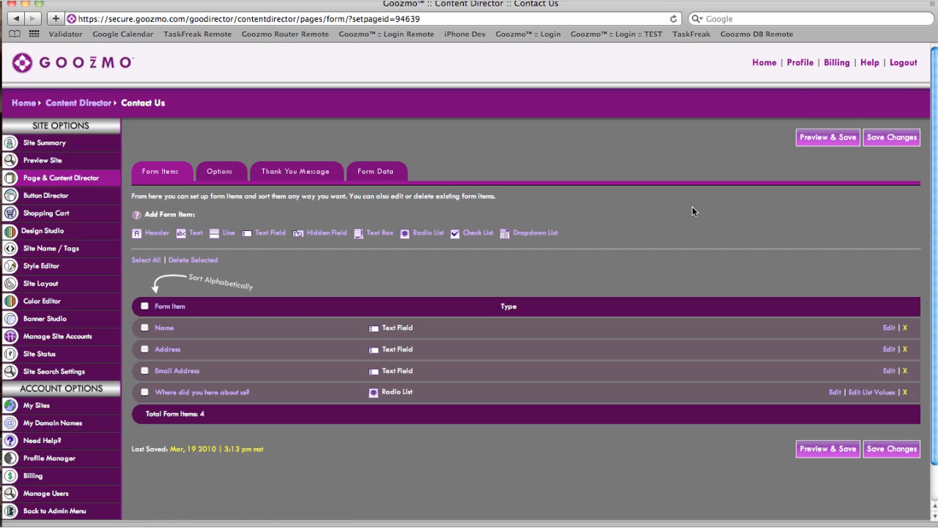
left_click(381, 175)
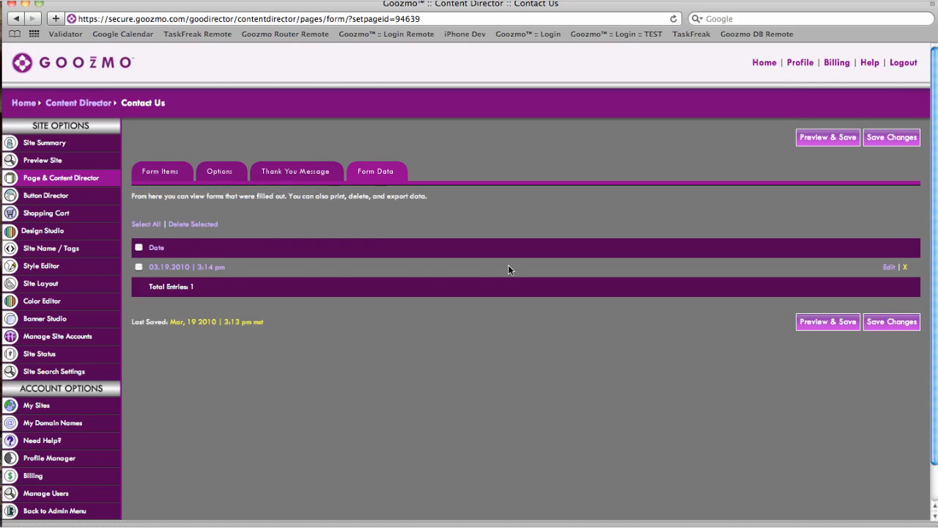
left_click(889, 268)
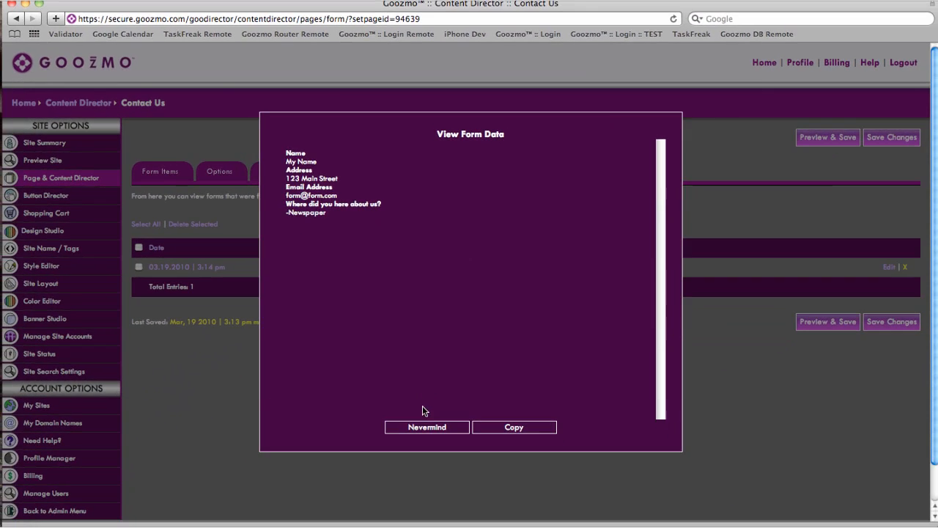
left_click(423, 427)
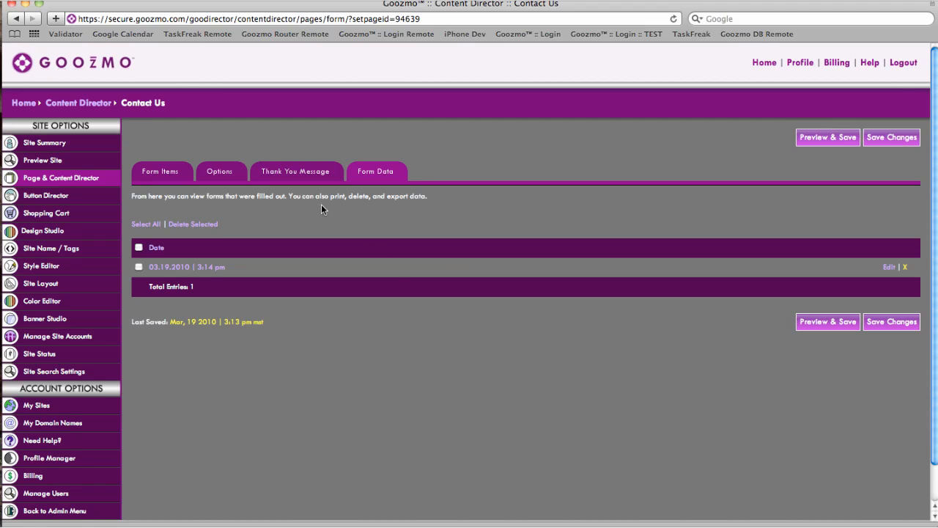
- Set the Form Data summary to show Name as Item One, Email Address as Item Two and "Where did you here about us?" as Item Three
left_click(226, 173)
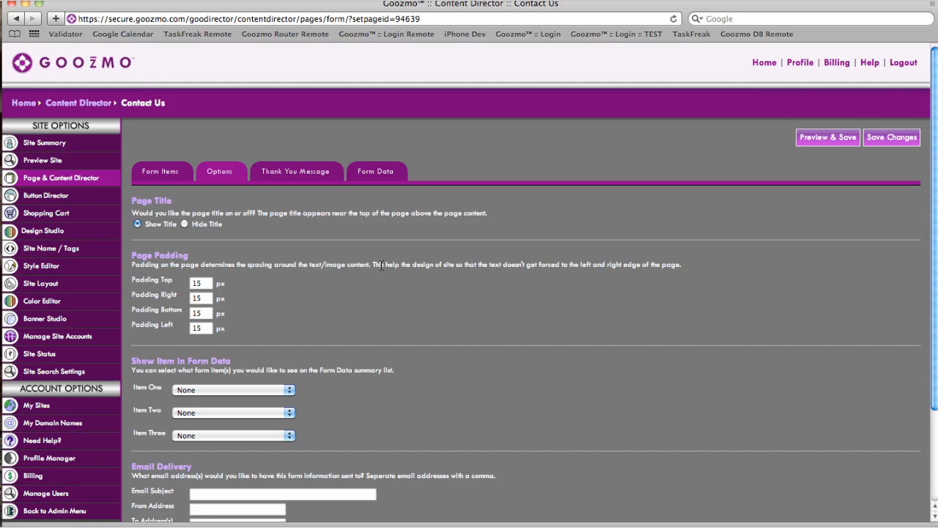
scroll(370, 266, "down", 3)
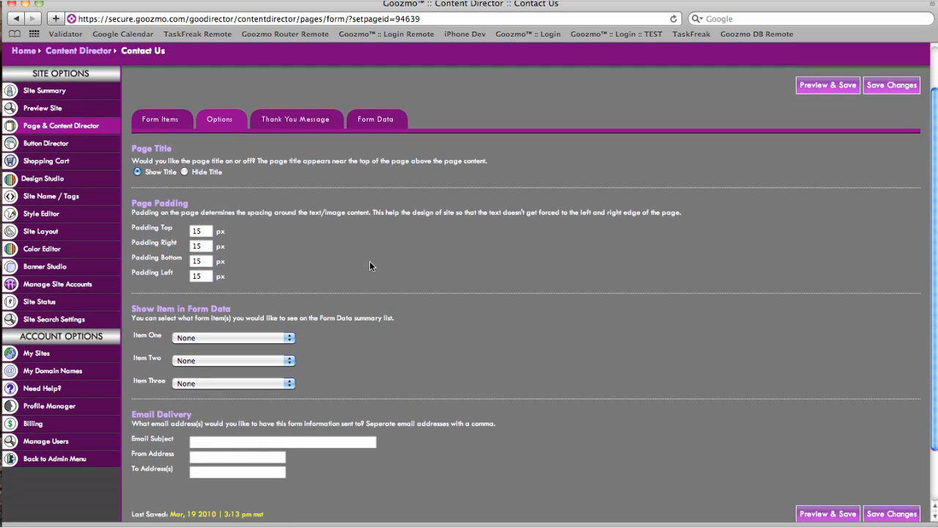
scroll(370, 262, "down", 3)
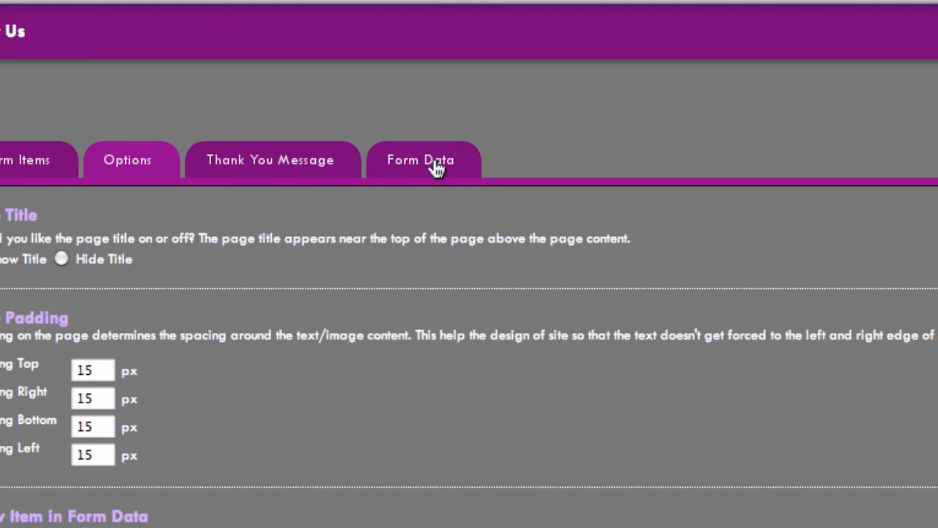
scroll(405, 253, "down", 5)
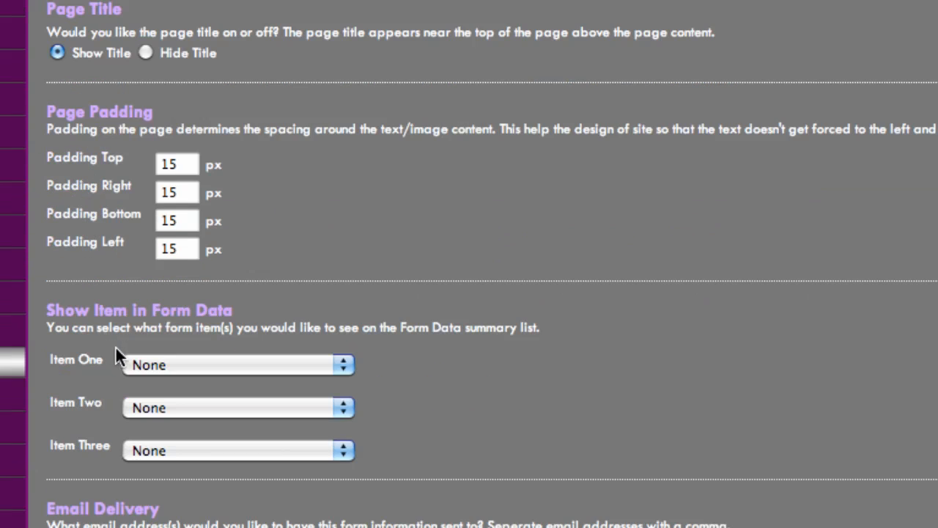
left_click(321, 364)
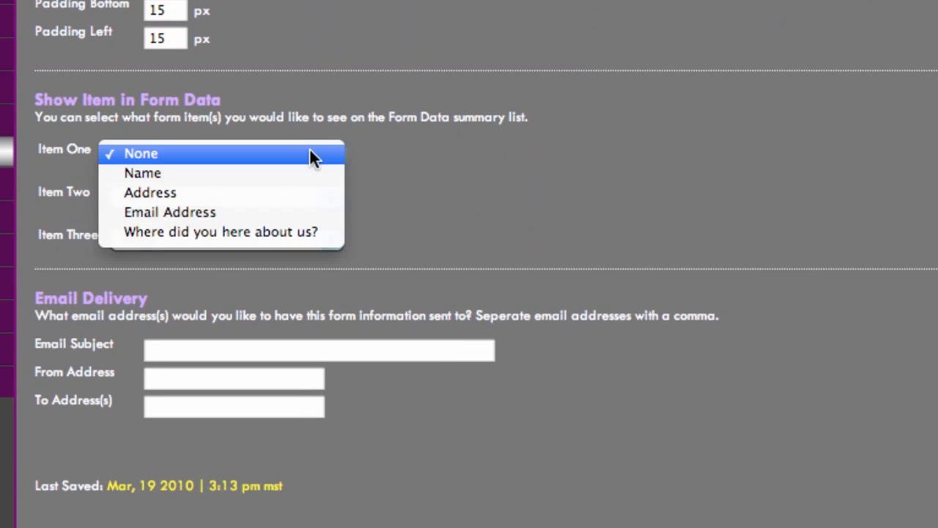
left_click(300, 175)
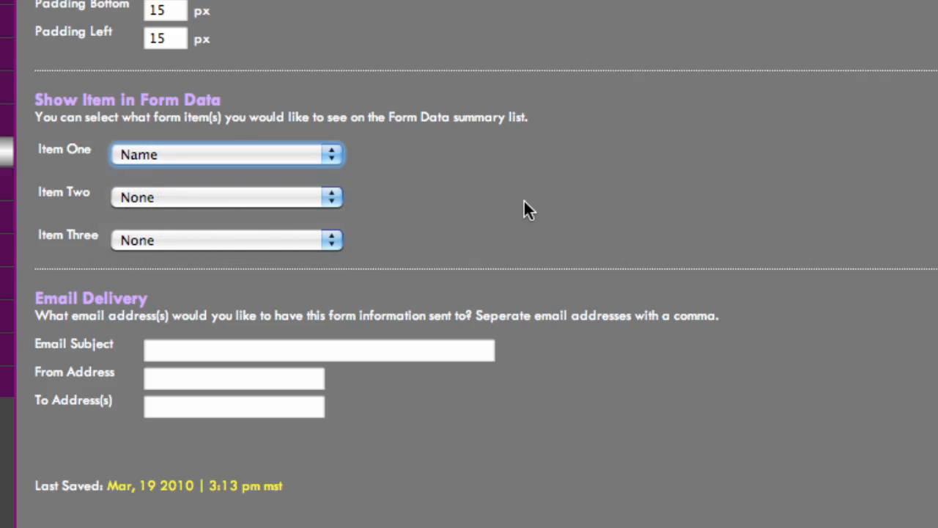
left_click(167, 210)
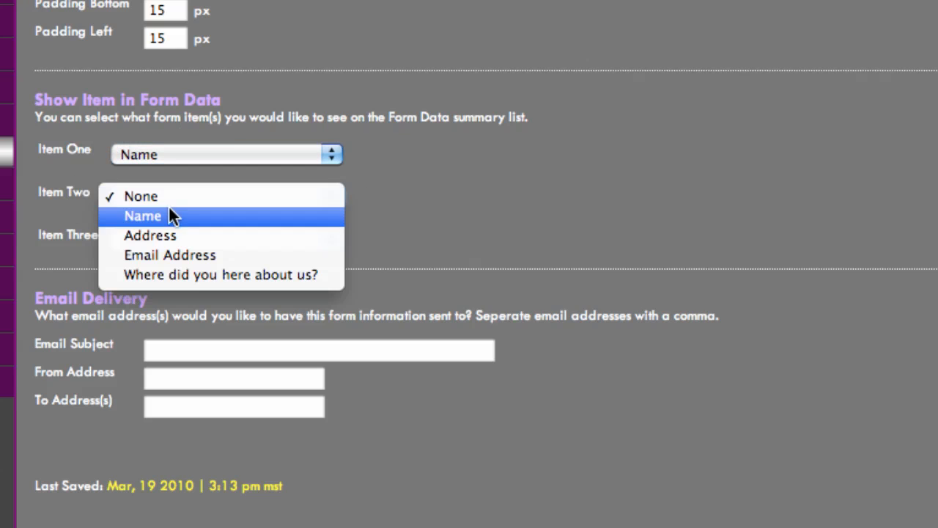
left_click(198, 252)
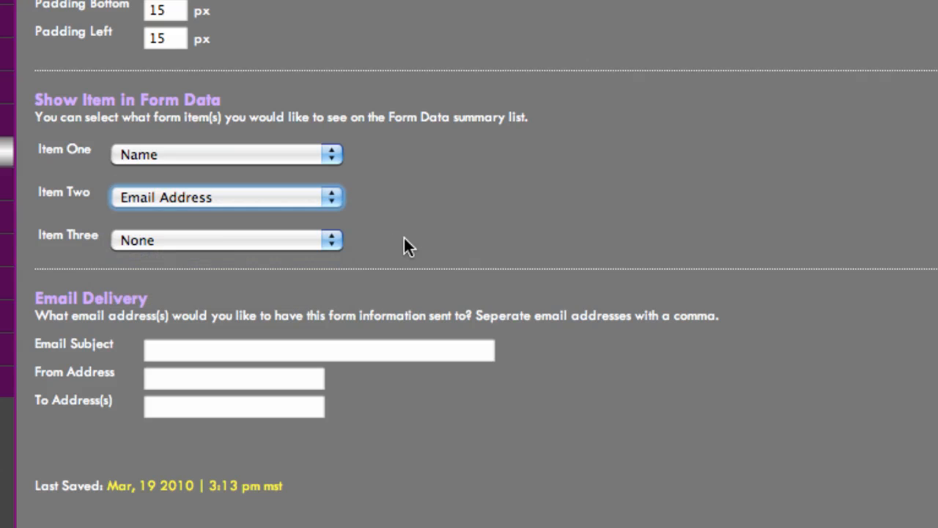
left_click(161, 236)
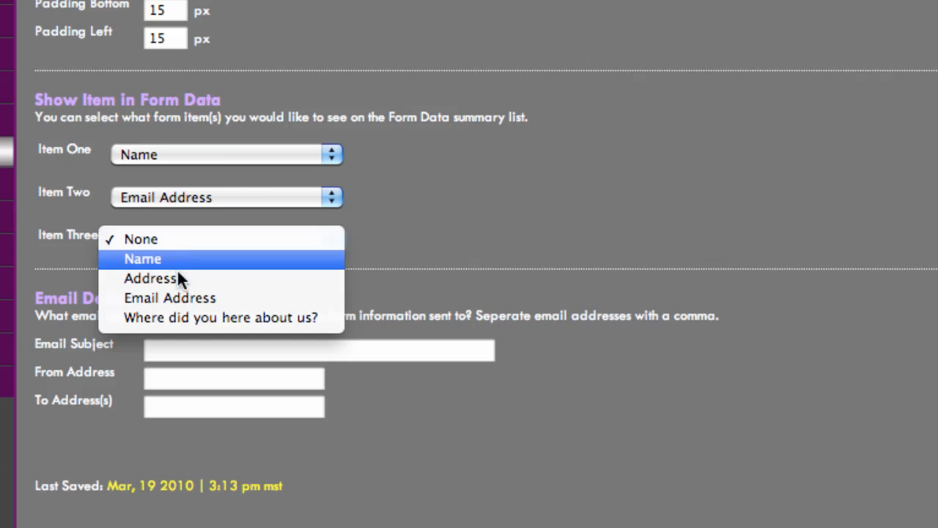
left_click(241, 317)
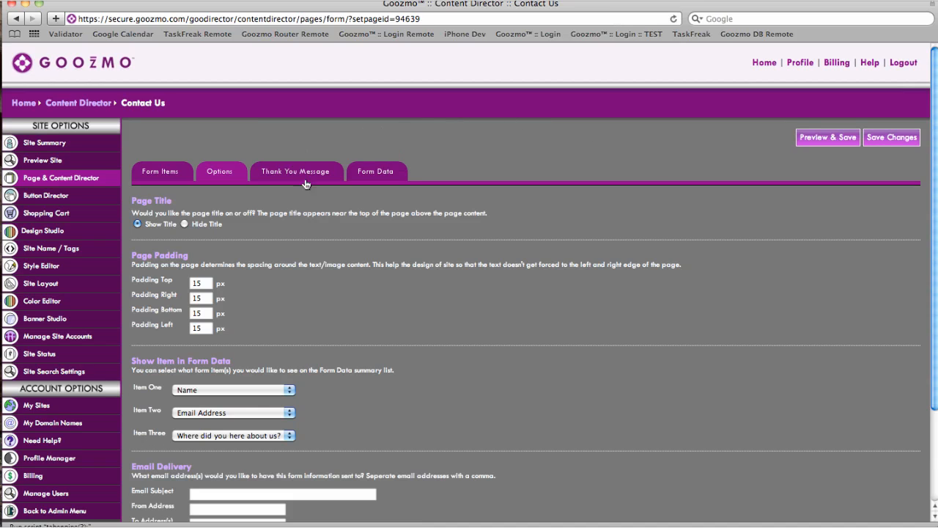
- Check the submitted entry in the Form Data summary list, view its full details and close them
left_click(378, 172)
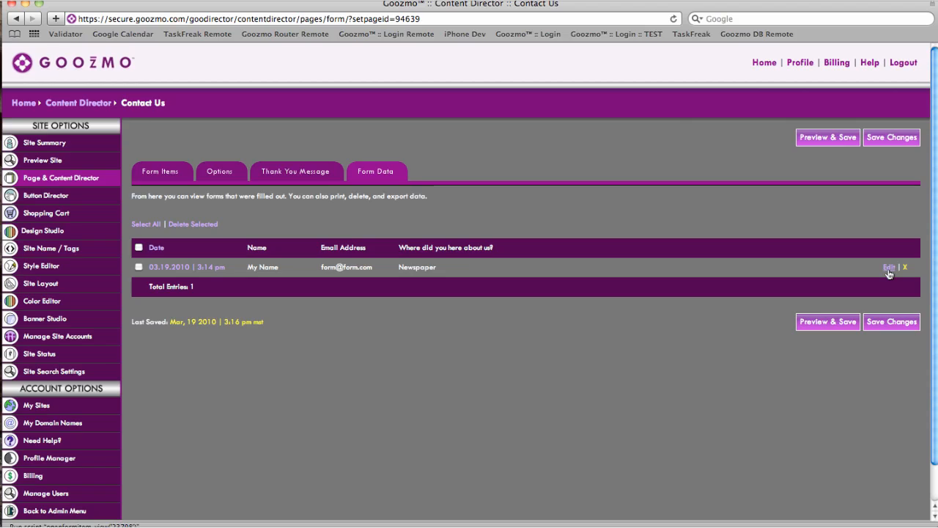
left_click(888, 268)
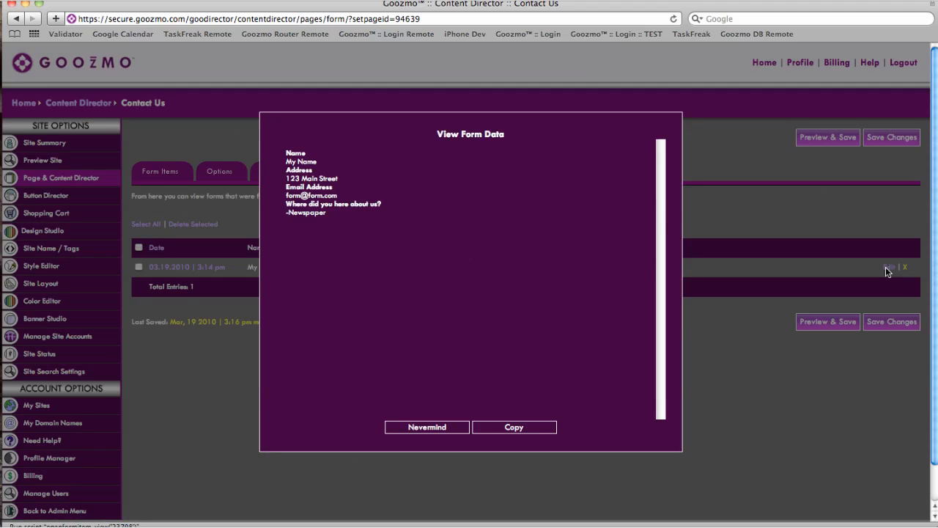
left_click(456, 426)
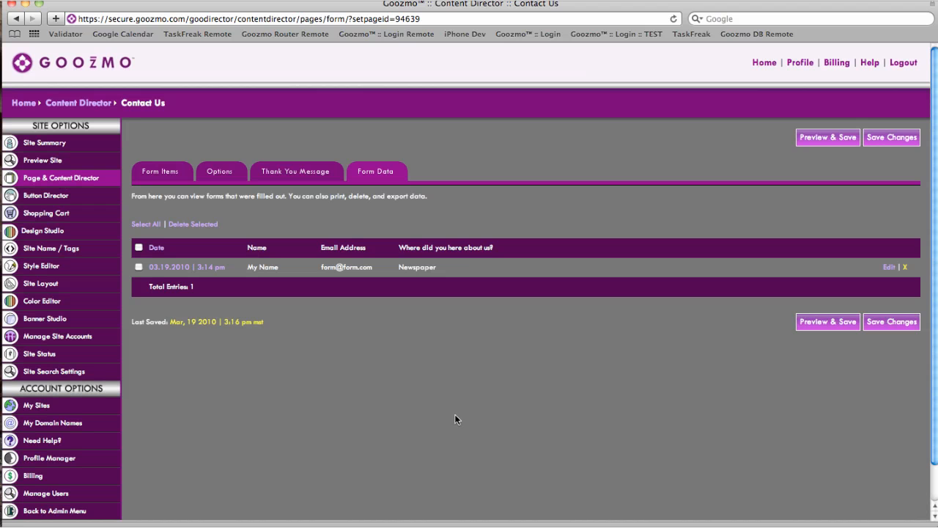
- Set the form's delivery email subject to "My Contact Form" and fill in the sender's e-mail address
left_click(217, 170)
scroll(429, 310, "down", 3)
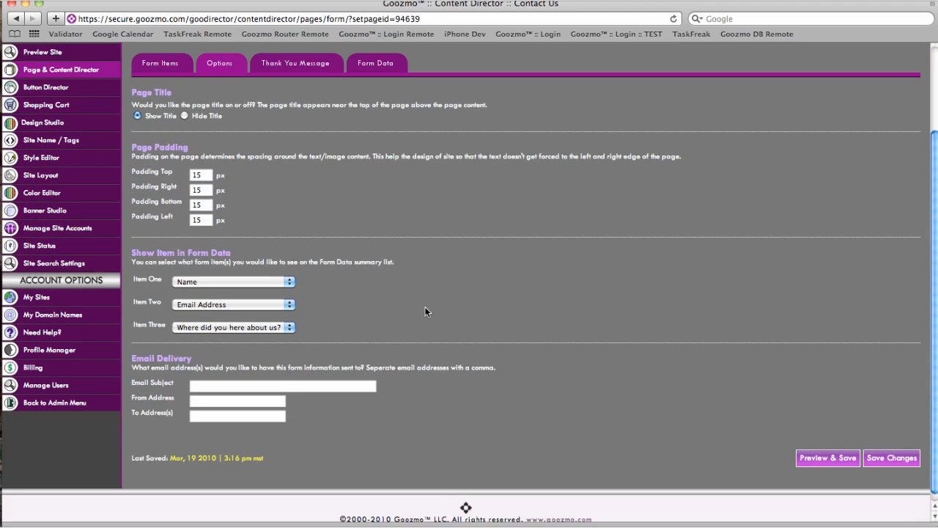
scroll(425, 312, "down", 1)
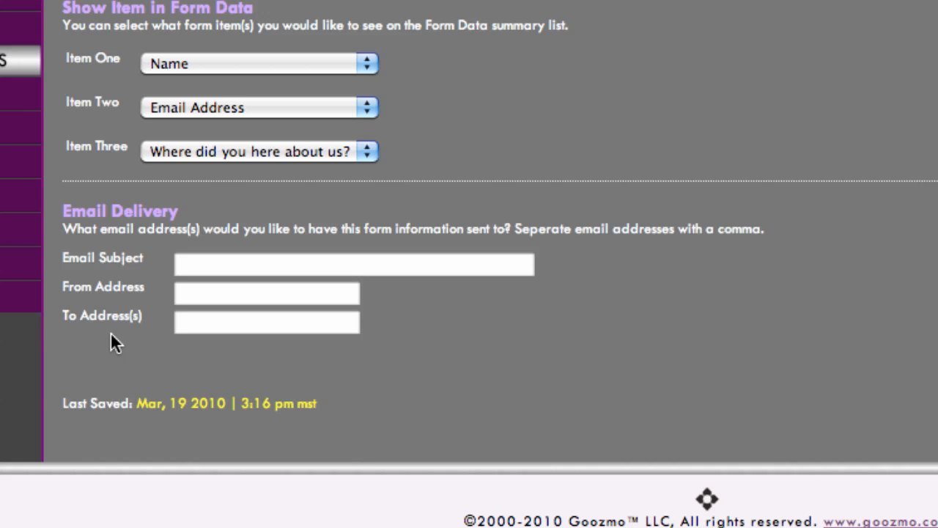
left_click(178, 264)
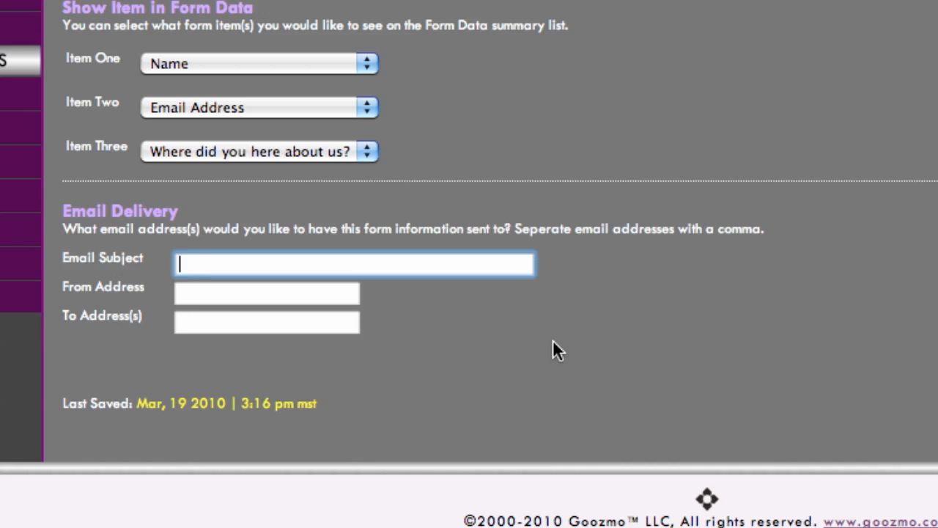
type("My Contact Form")
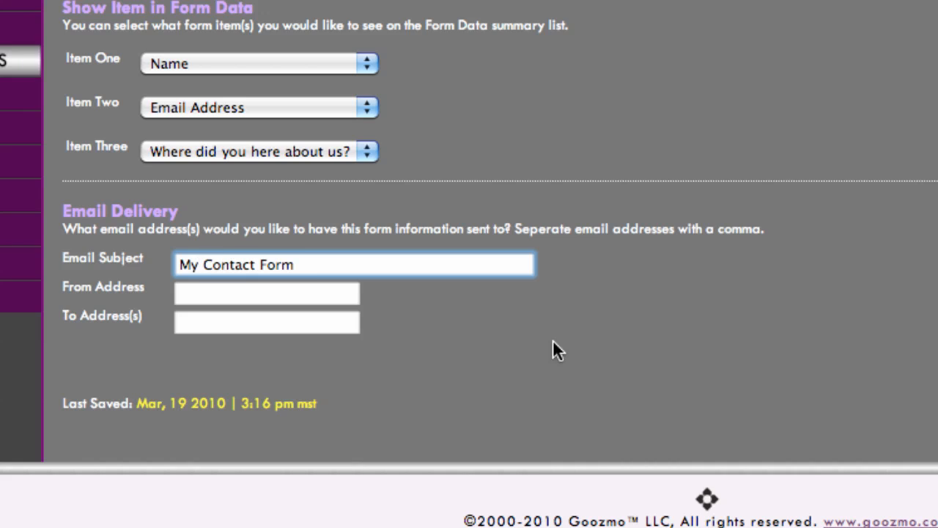
left_click(239, 299)
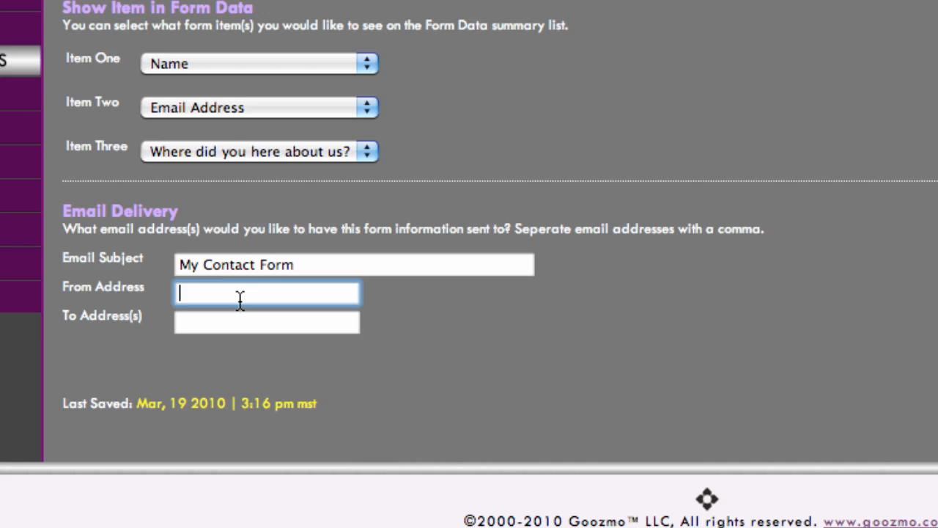
type("yourname@your")
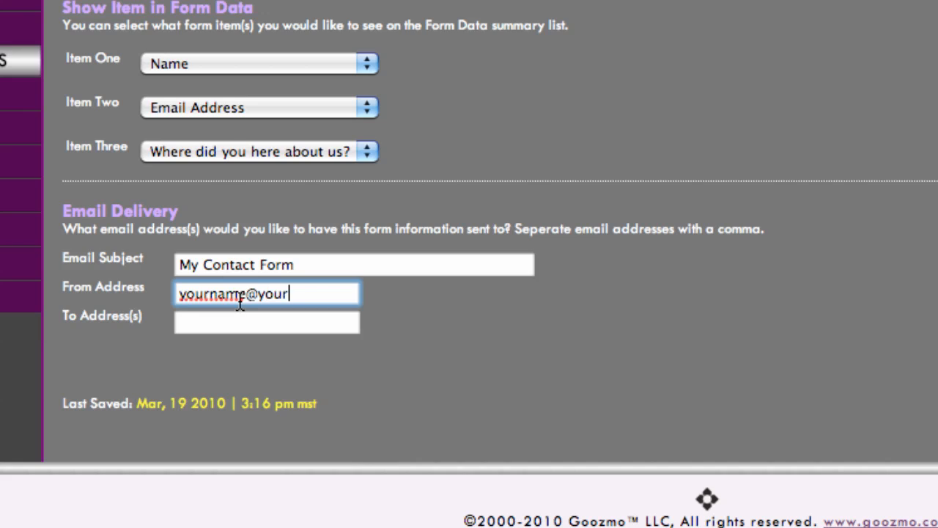
type("domain.com")
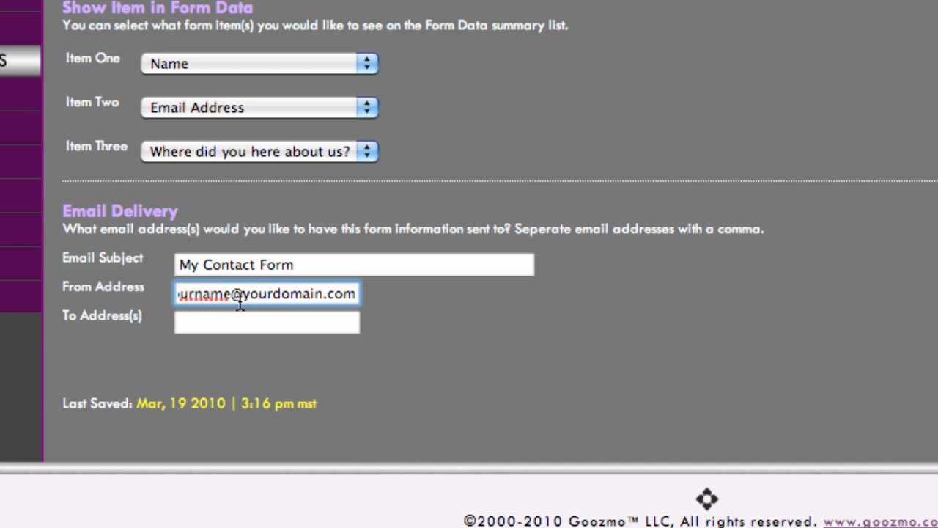
- Copy the sender's e-mail address into the To Address(s) field of the Email Delivery settings
triple_click(233, 293)
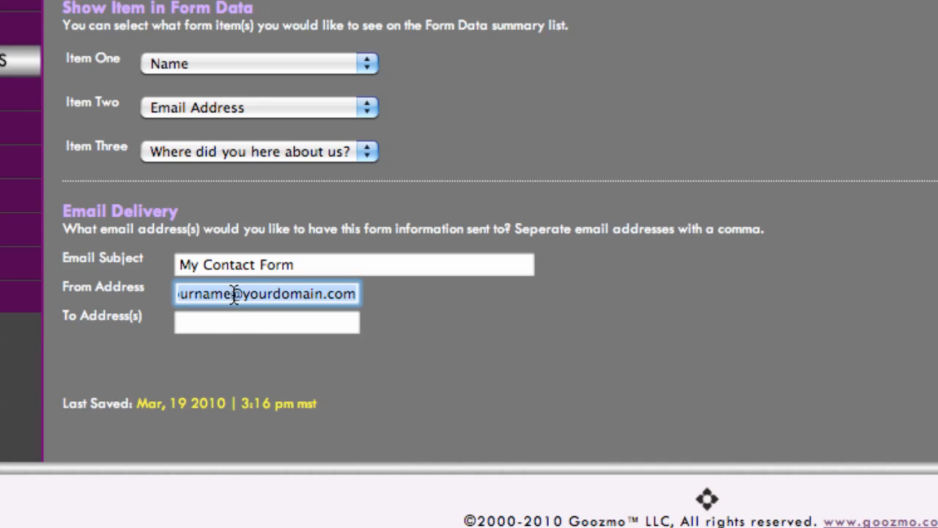
key("ctrl+c")
left_click(212, 324)
key("ctrl+v")
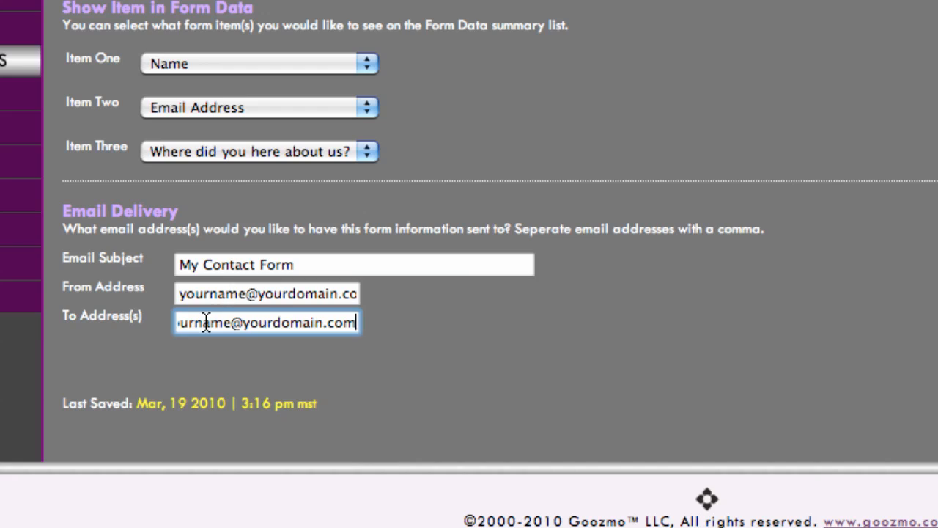
left_click_drag(214, 322, 144, 317)
left_click(494, 320)
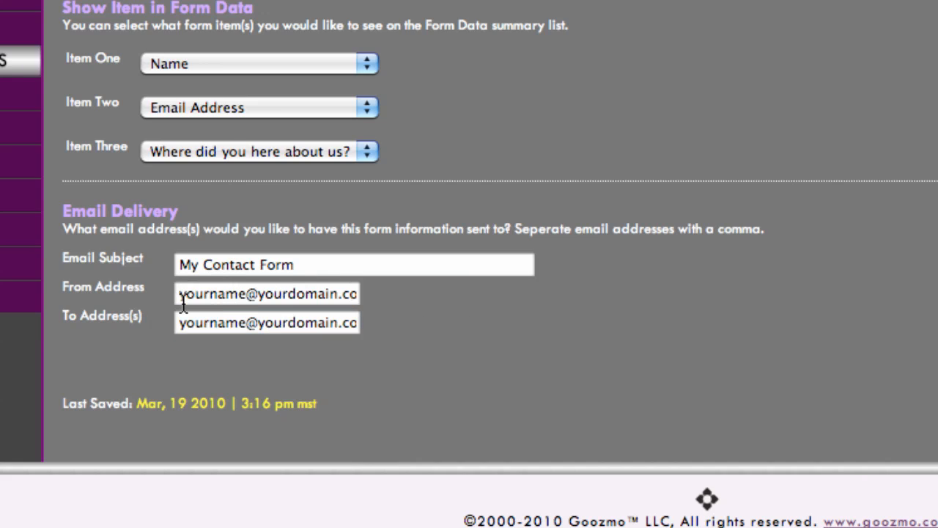
scroll(595, 299, "up", 6)
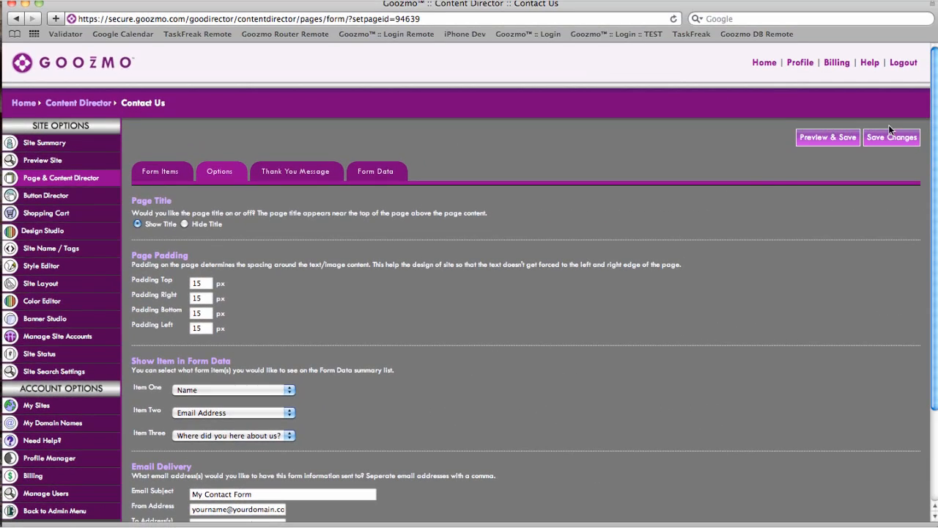
- Save the Contact Us form's summary item and email delivery options
left_click(896, 137)
- Write "Thank you for filling out our contact us form!" as the form's thank you message and return to the form items list
left_click(288, 173)
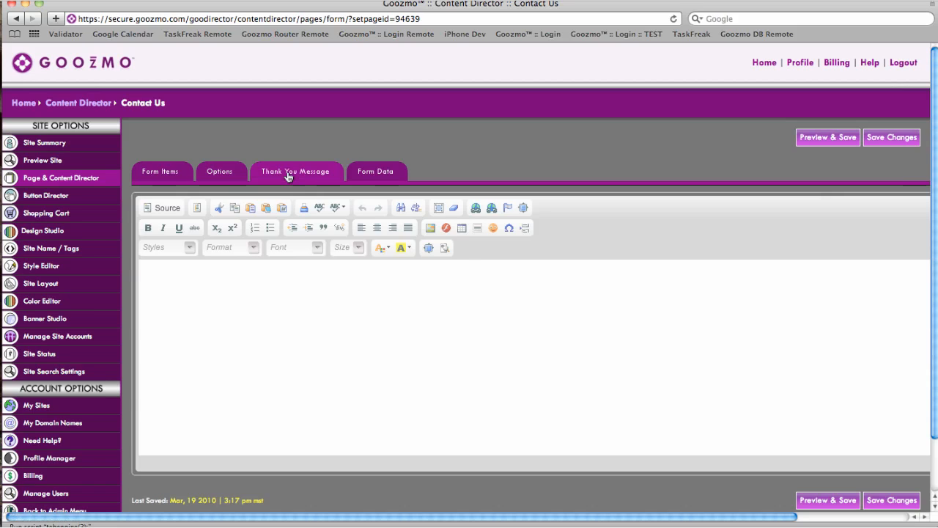
left_click(249, 272)
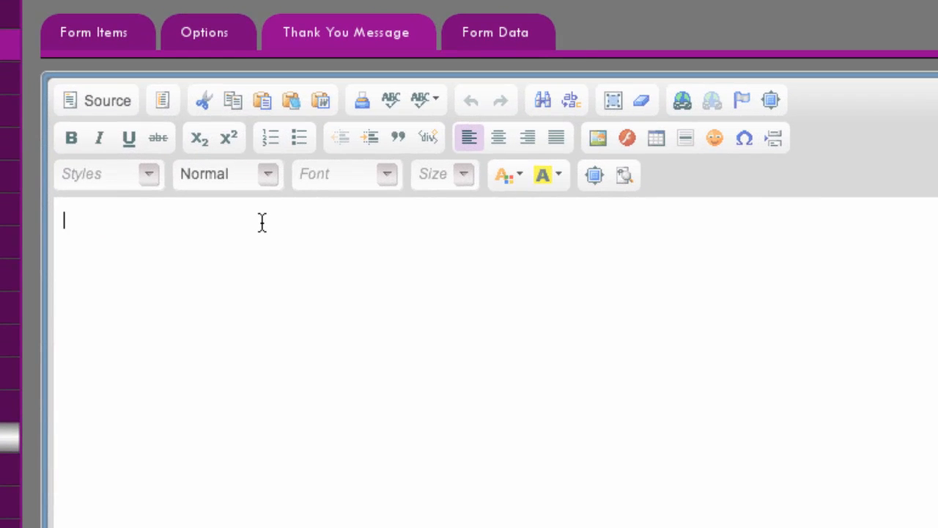
type("Than")
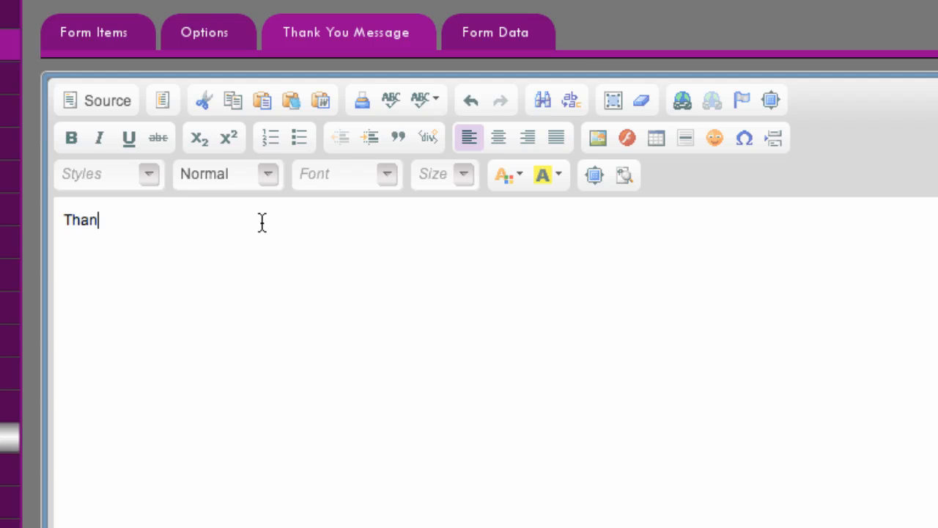
type("k you for filling ")
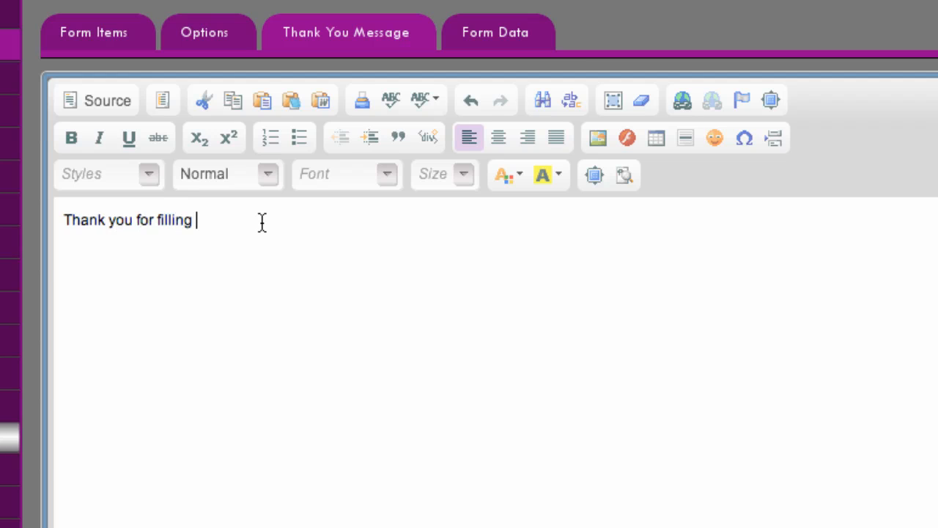
type("out our contact us form!")
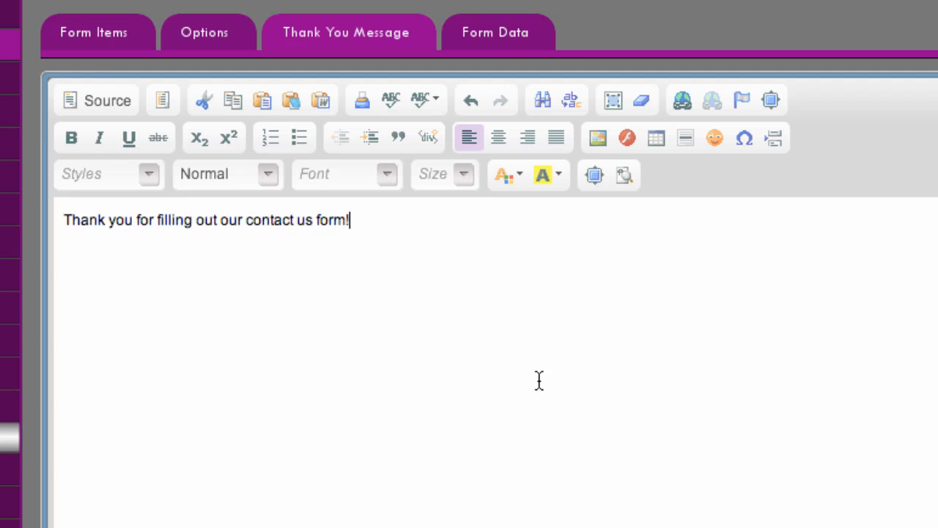
left_click(86, 30)
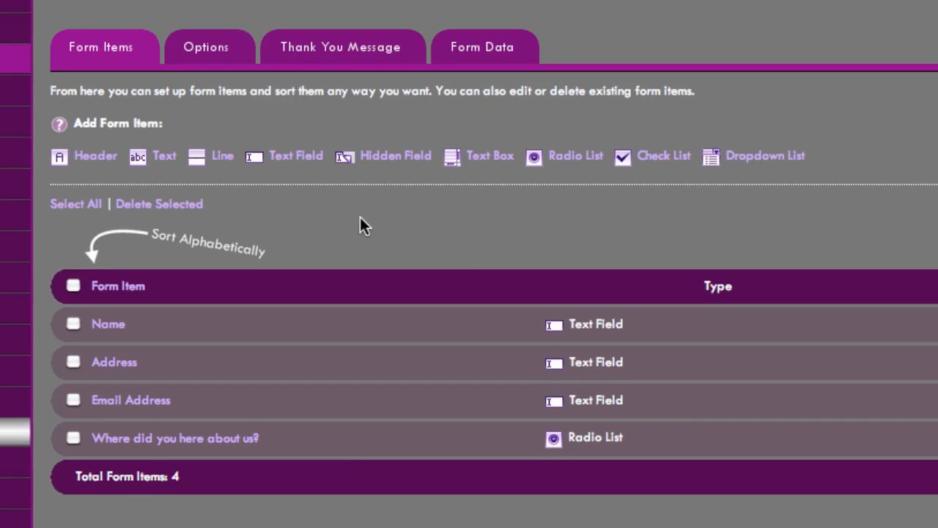